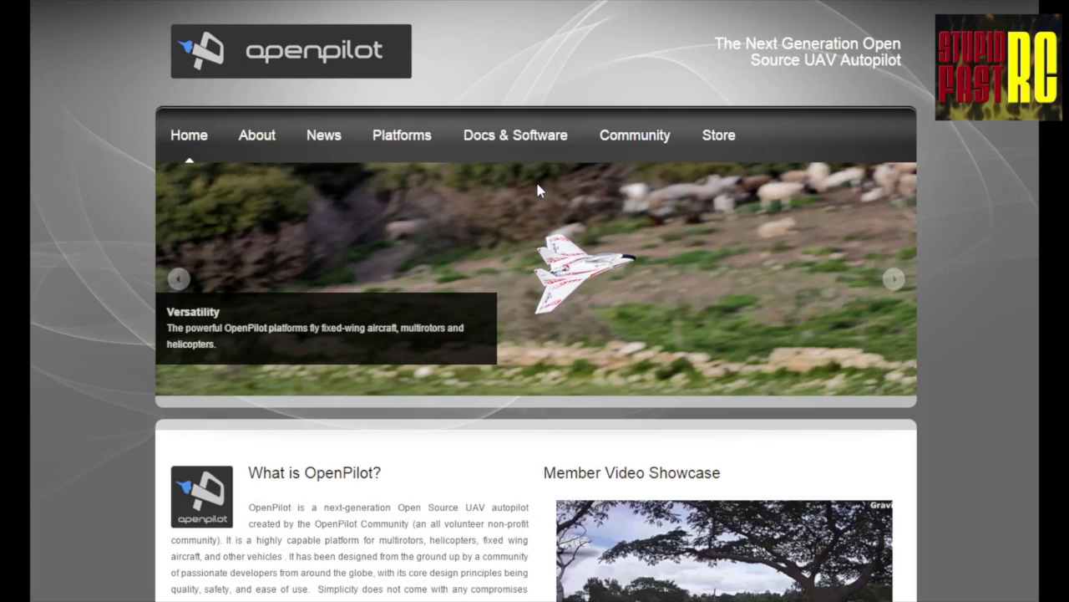
# - Download the RELEASE 15.02.02 win32.exe installer from Software Downloads and run it
pyautogui.click(538, 191)
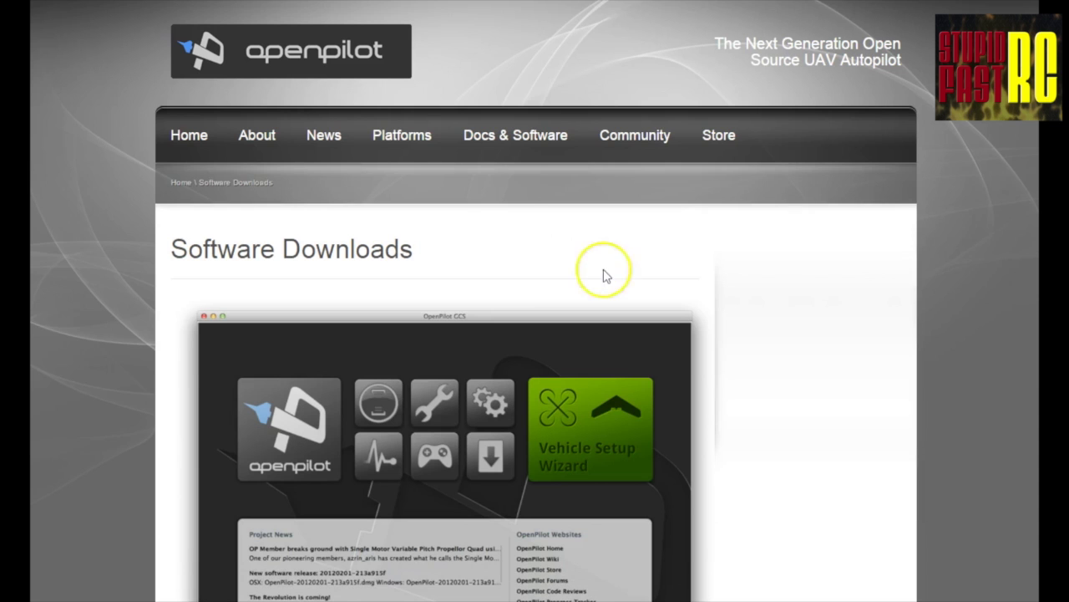
pyautogui.scroll(-5, 601, 275)
pyautogui.scroll(-4, 603, 275)
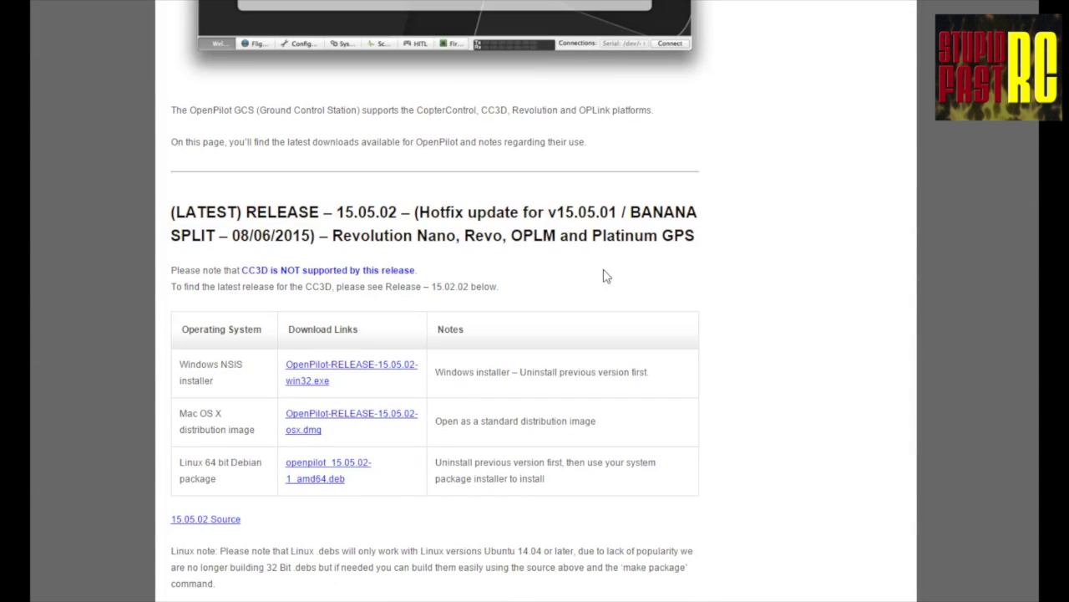
pyautogui.scroll(-10, 606, 276)
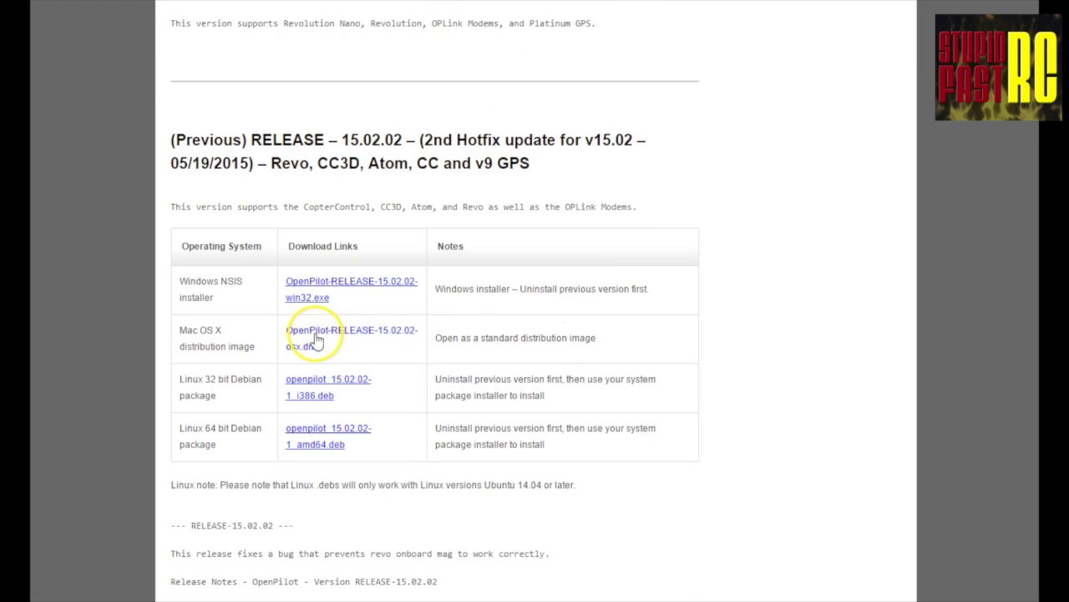
pyautogui.click(334, 288)
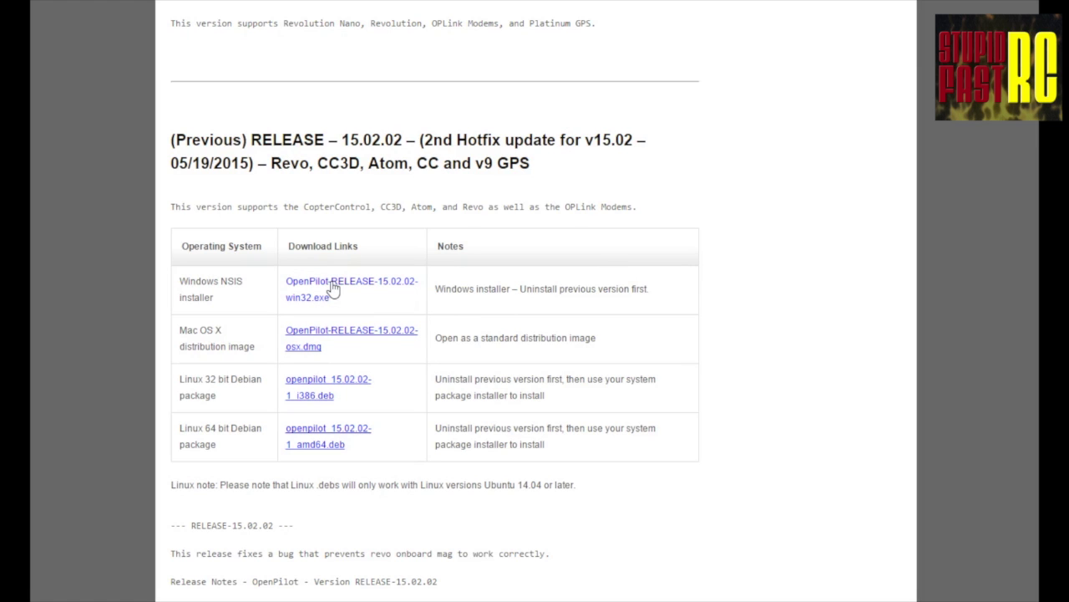
pyautogui.click(333, 288)
pyautogui.click(119, 578)
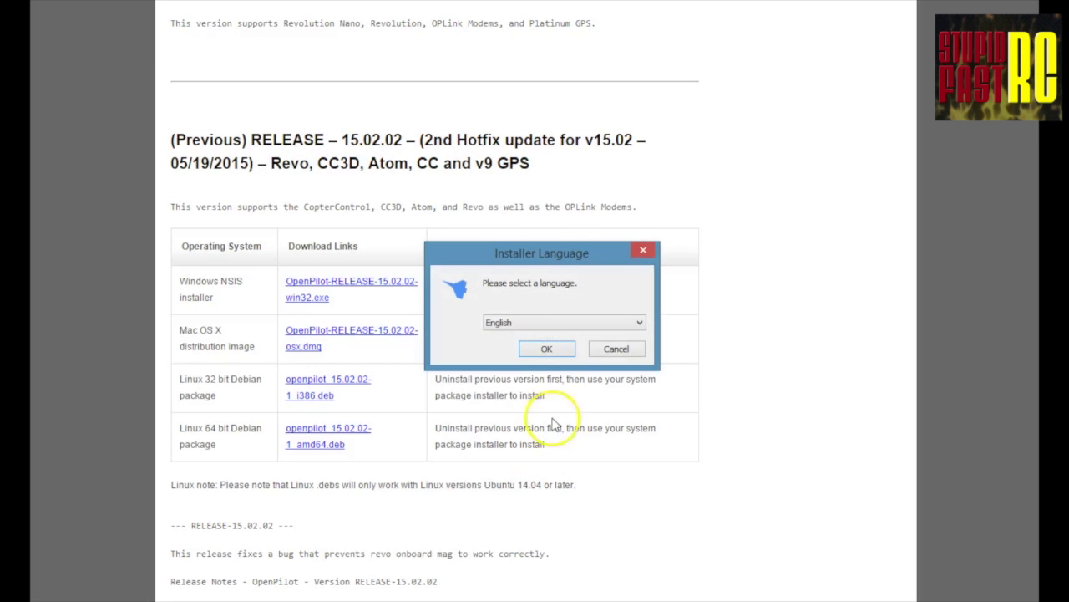
# - Install OpenPilot GCS in English to C:\Program Files (x86)\OpenPilot, leaving Mesa OpenGL unchecked
pyautogui.click(564, 358)
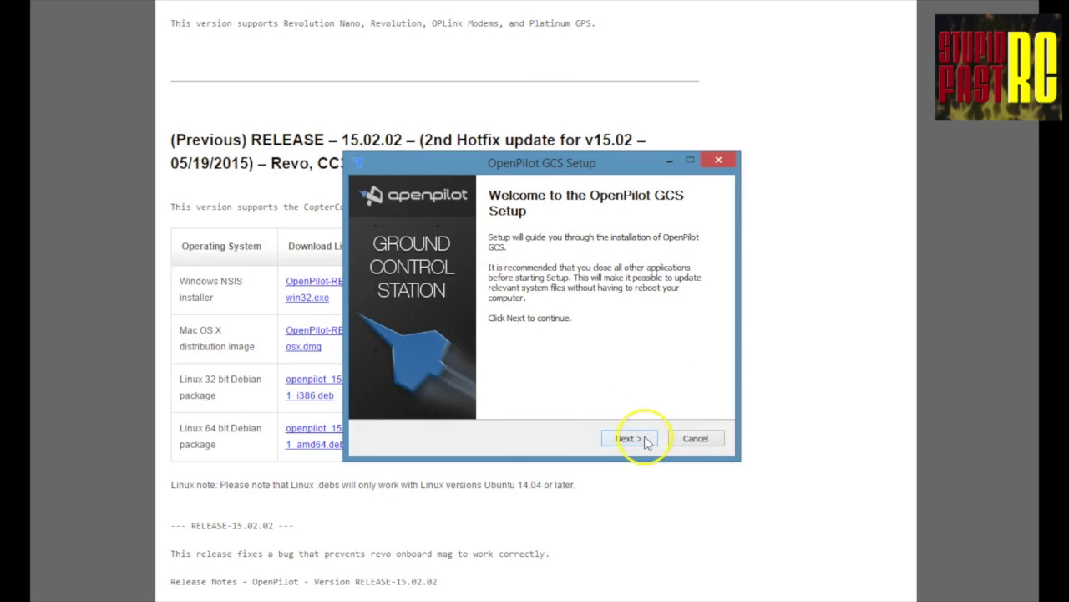
pyautogui.click(645, 440)
pyautogui.click(635, 440)
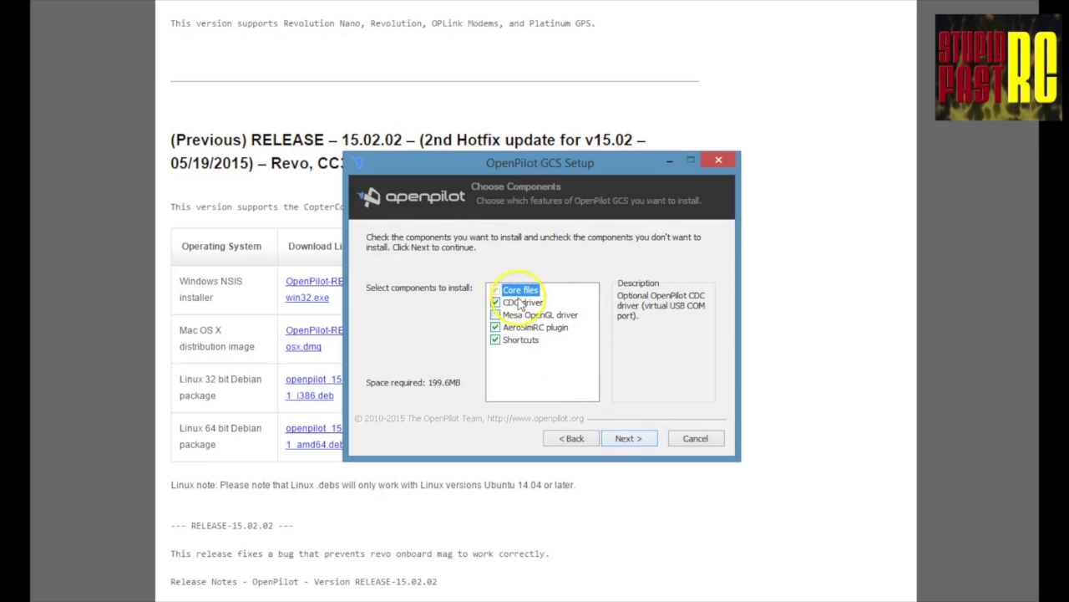
pyautogui.click(507, 323)
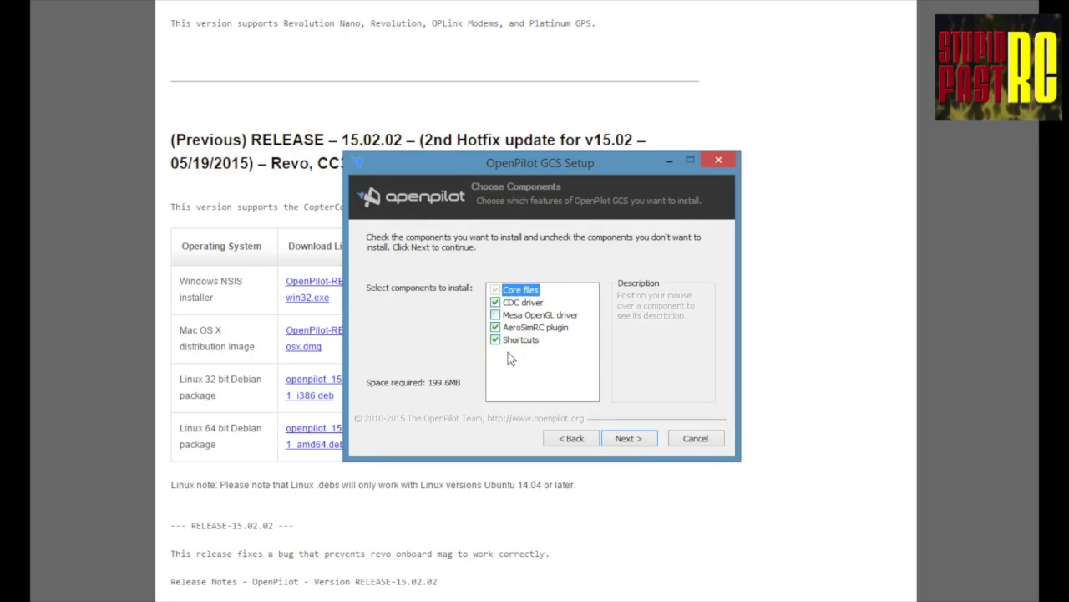
pyautogui.click(495, 316)
pyautogui.click(629, 438)
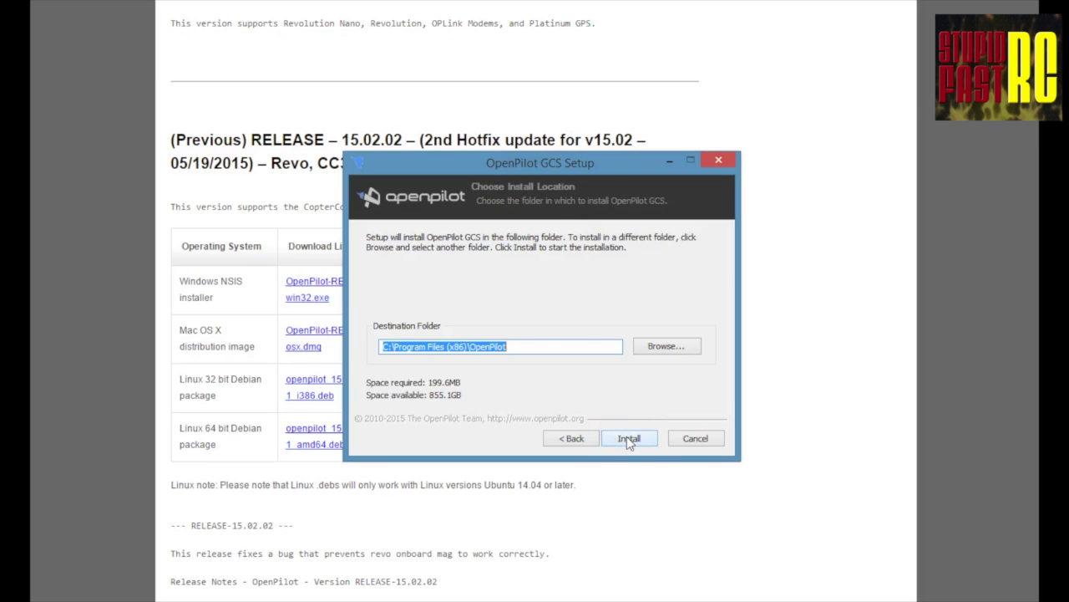
pyautogui.click(625, 440)
pyautogui.click(622, 440)
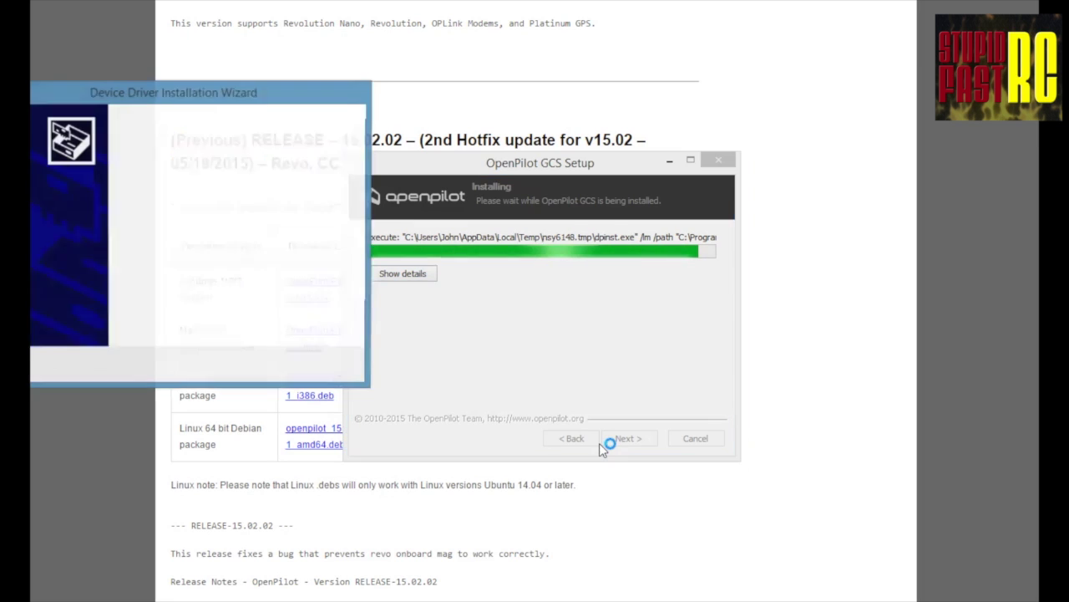
# - Install the OpenPilot USB port drivers and finish both the driver and GCS setup wizards
pyautogui.moveTo(136, 79); pyautogui.dragTo(402, 74)
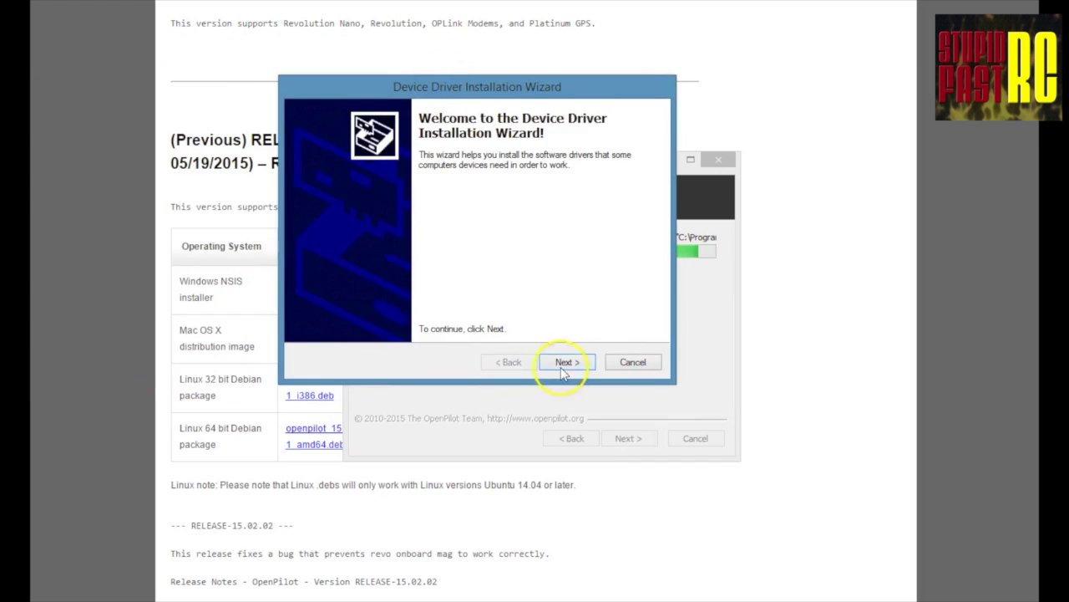
pyautogui.click(566, 364)
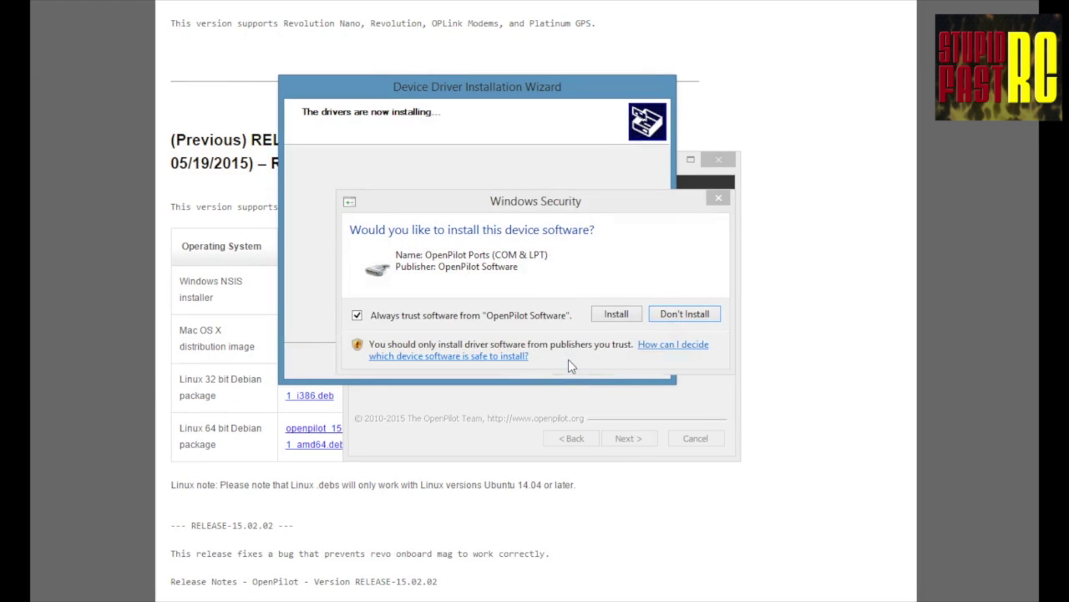
pyautogui.click(616, 315)
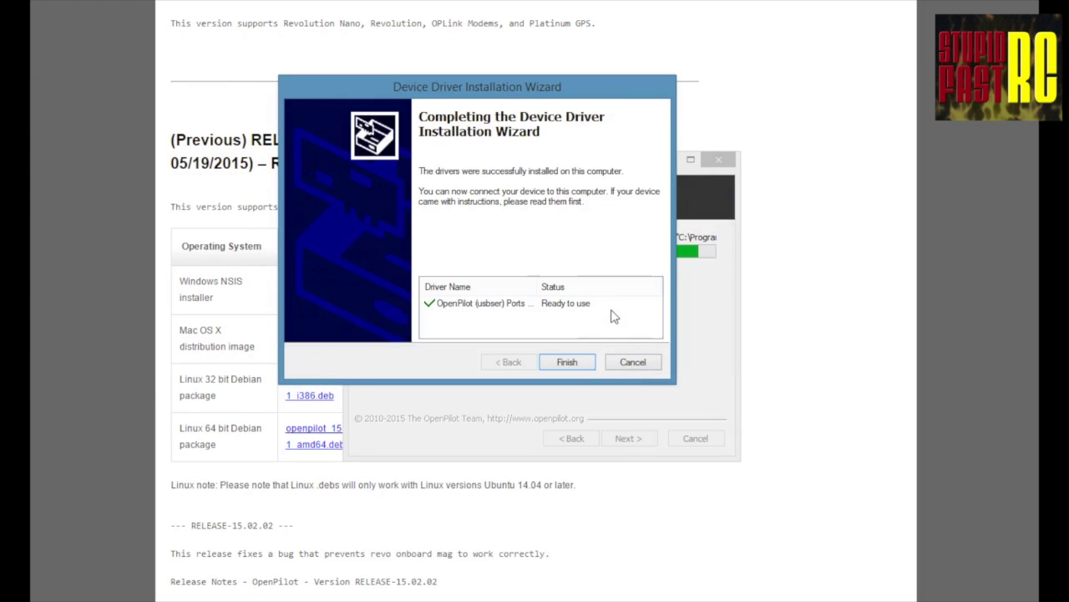
pyautogui.click(567, 362)
pyautogui.click(628, 436)
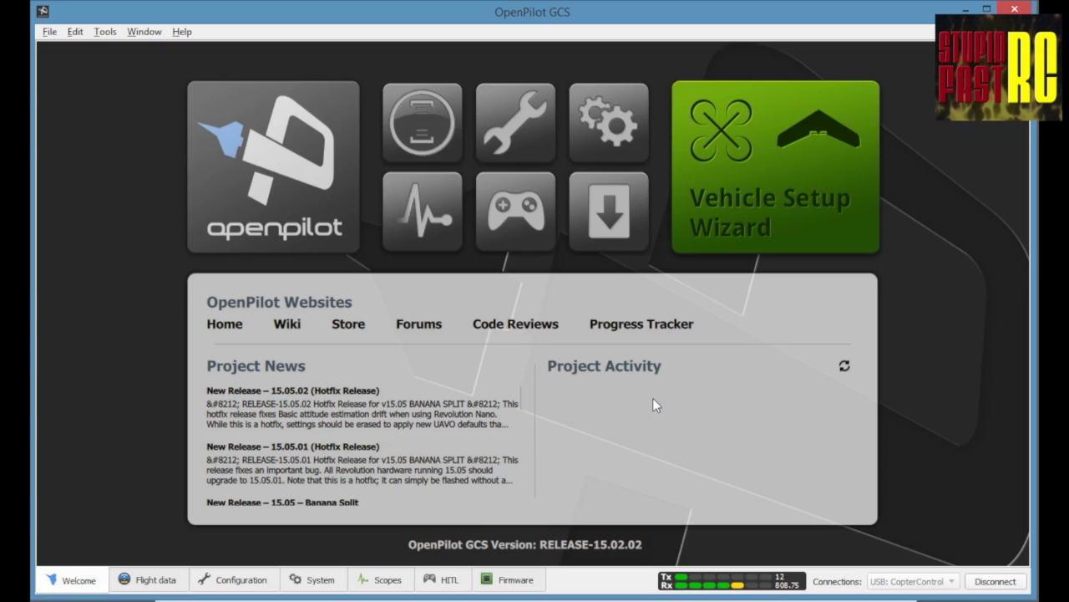
# - Start the Vehicle Setup Wizard, skip the firmware upgrade and accept the detected CopterControl 3D
pyautogui.click(756, 197)
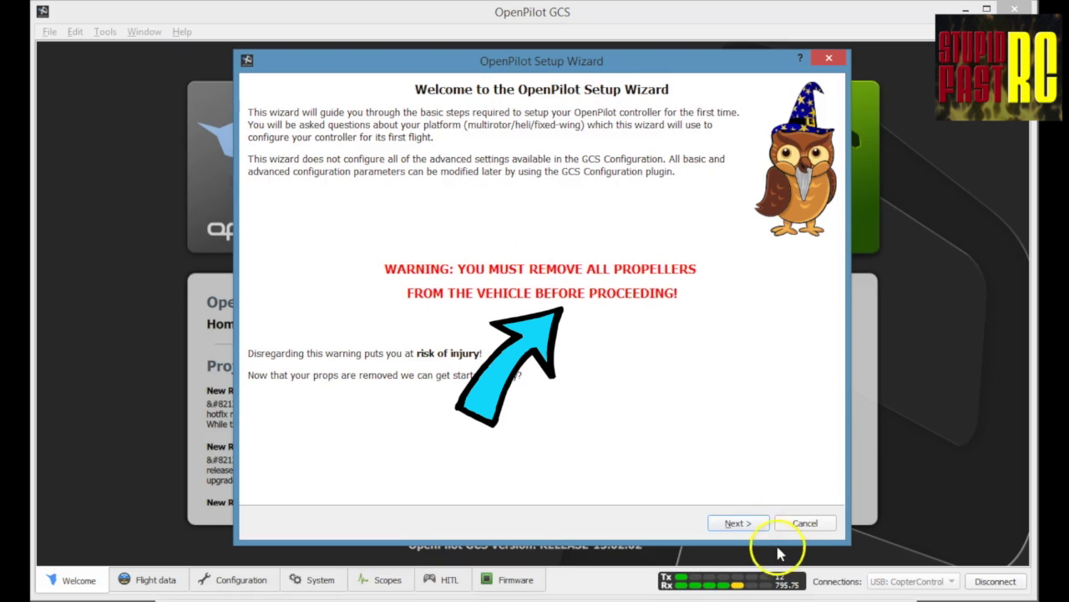
pyautogui.click(735, 521)
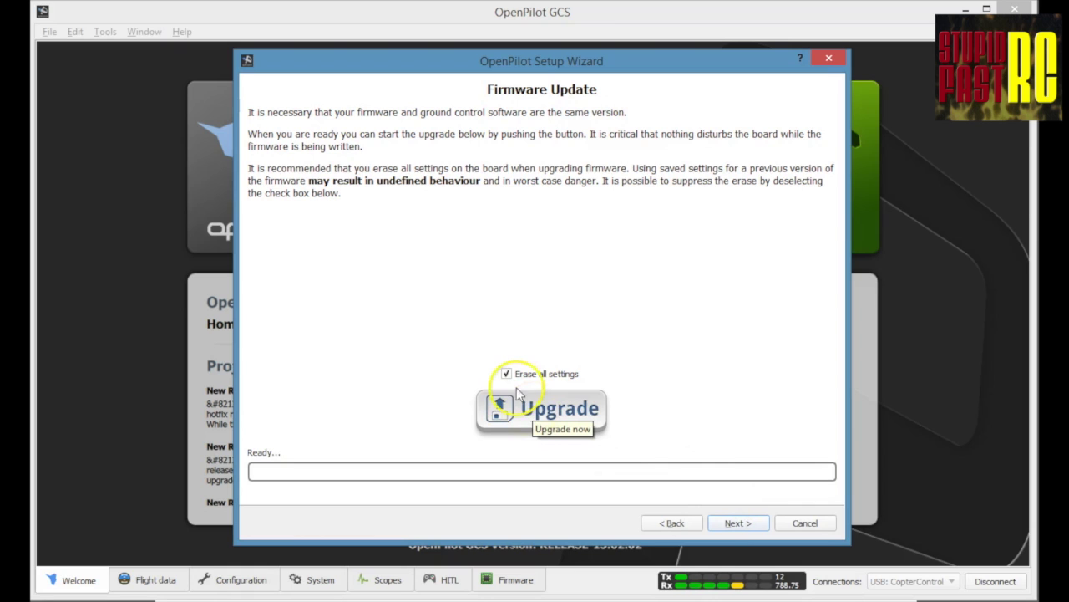
pyautogui.click(751, 524)
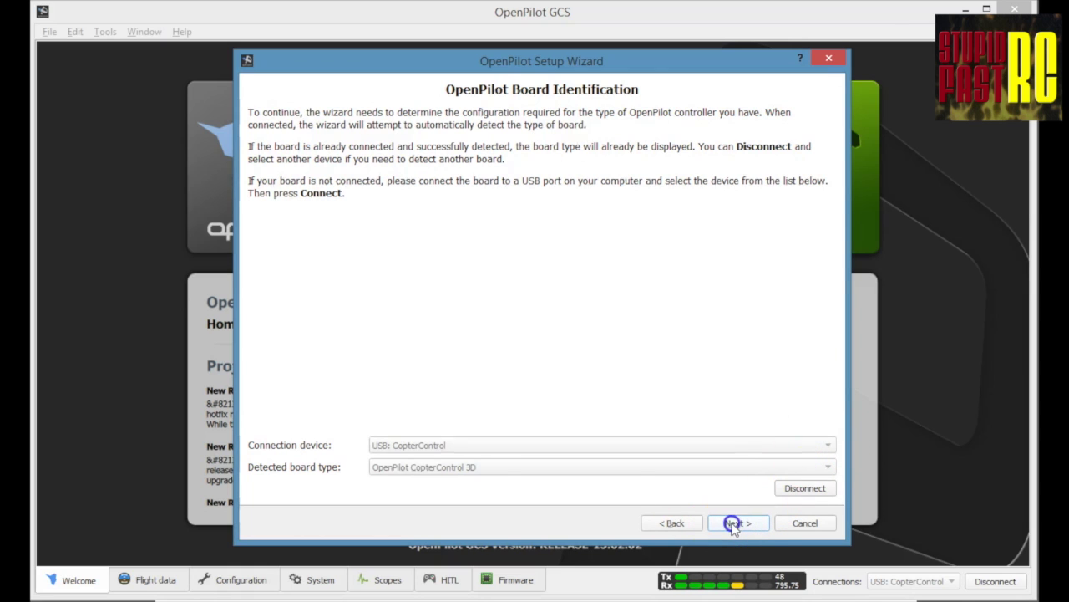
pyautogui.click(734, 525)
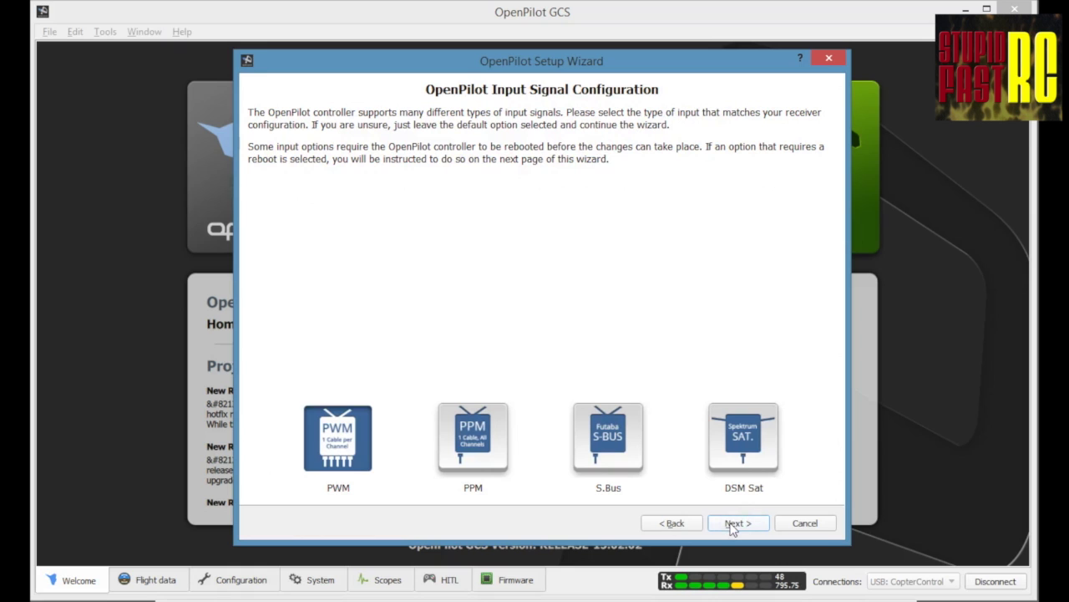
# - Keep PWM input and choose a Multirotor vehicle with the Quadcopter X frame
pyautogui.click(675, 524)
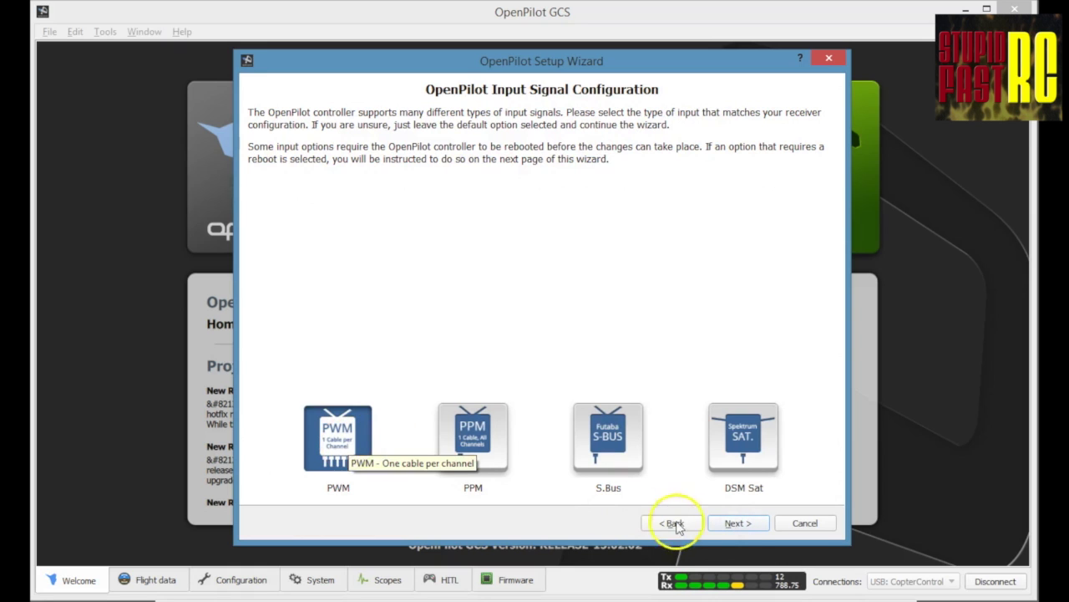
pyautogui.click(734, 523)
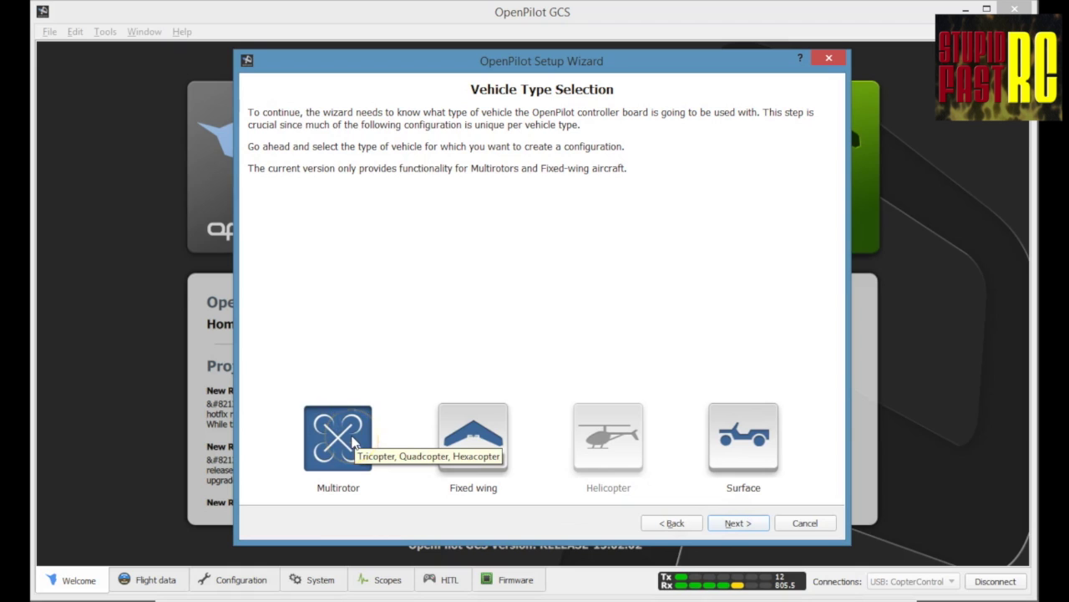
pyautogui.click(736, 526)
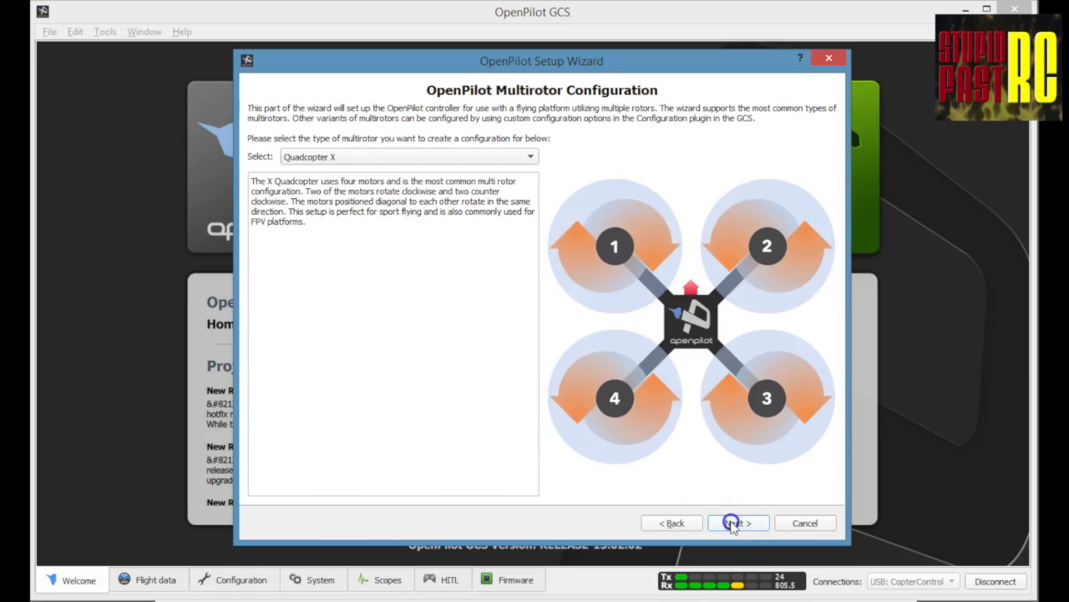
pyautogui.click(528, 159)
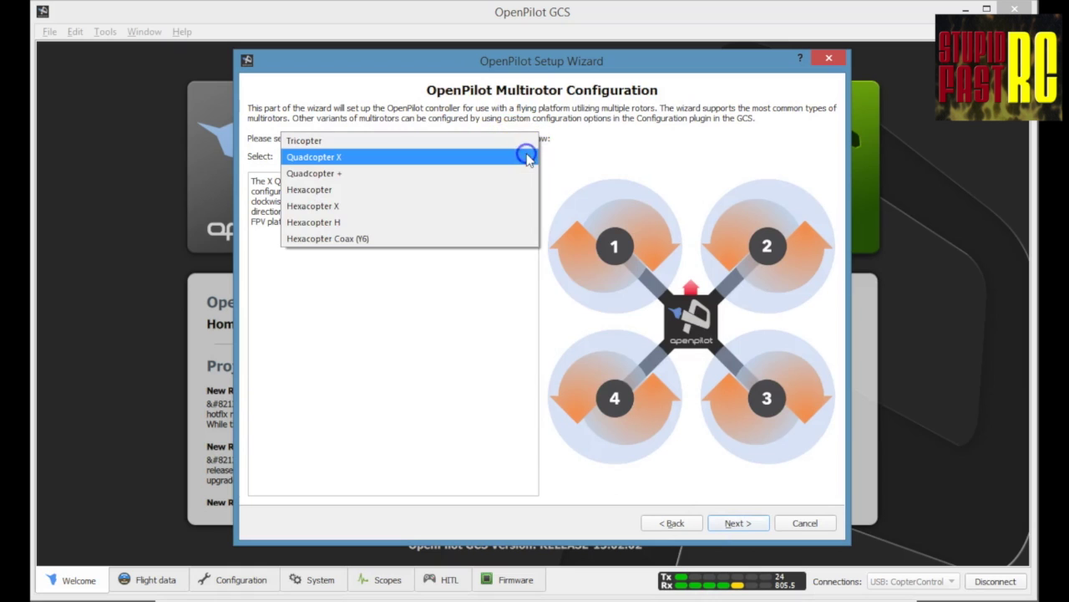
pyautogui.click(394, 159)
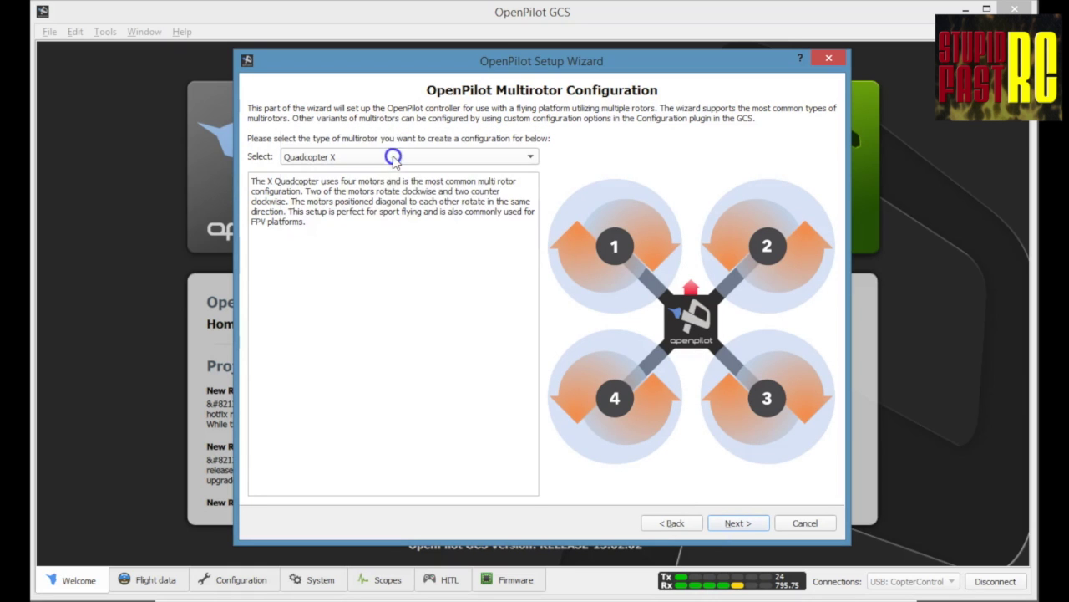
pyautogui.click(732, 523)
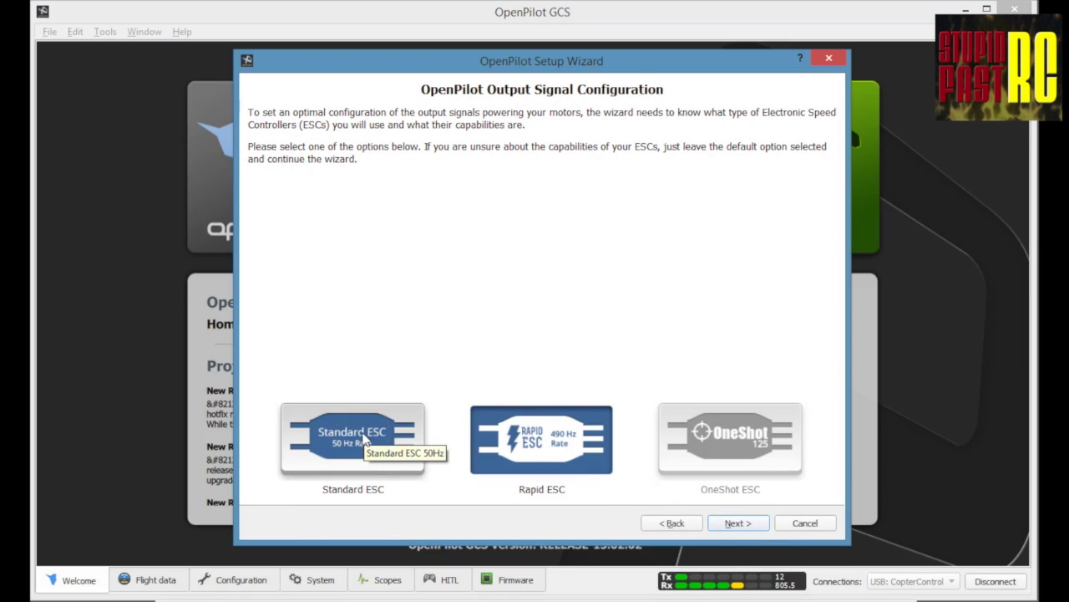
# - Set the motor outputs to Rapid ESC (490 Hz) and reach the Configuration Summary
pyautogui.click(539, 452)
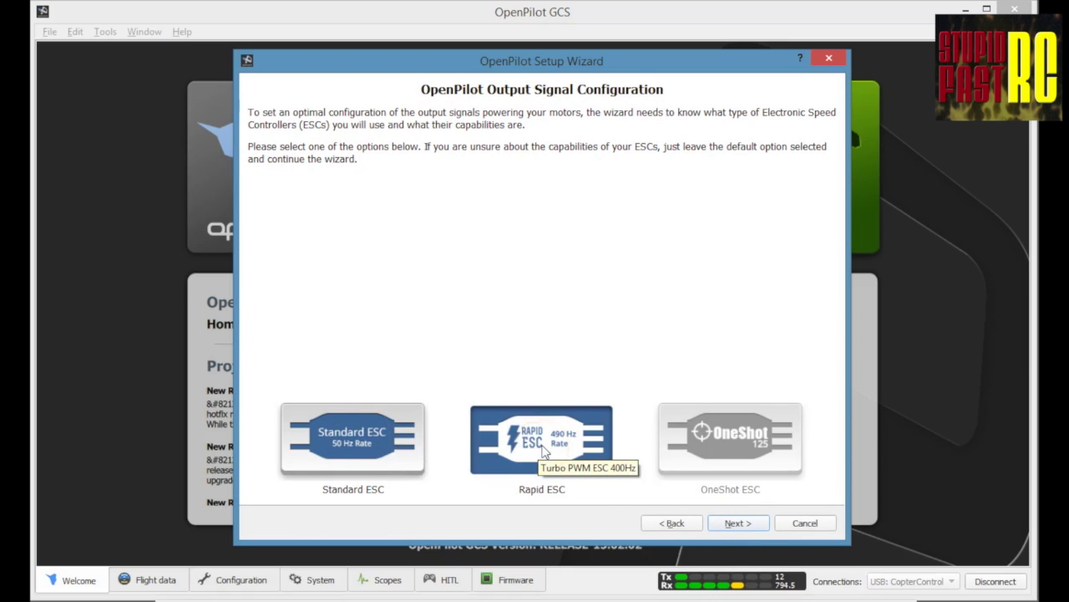
pyautogui.click(373, 437)
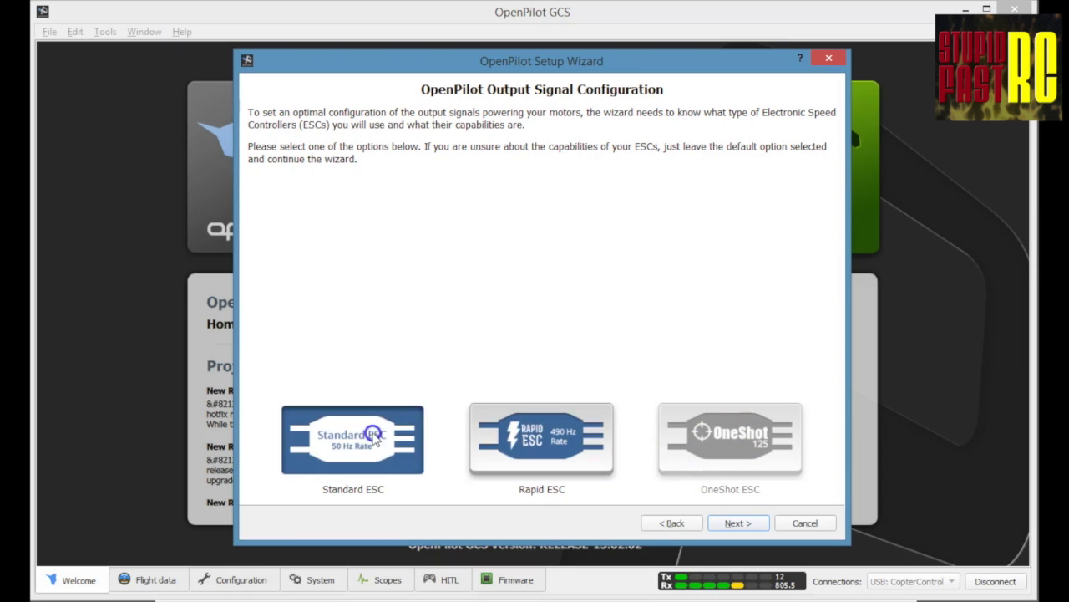
pyautogui.click(507, 438)
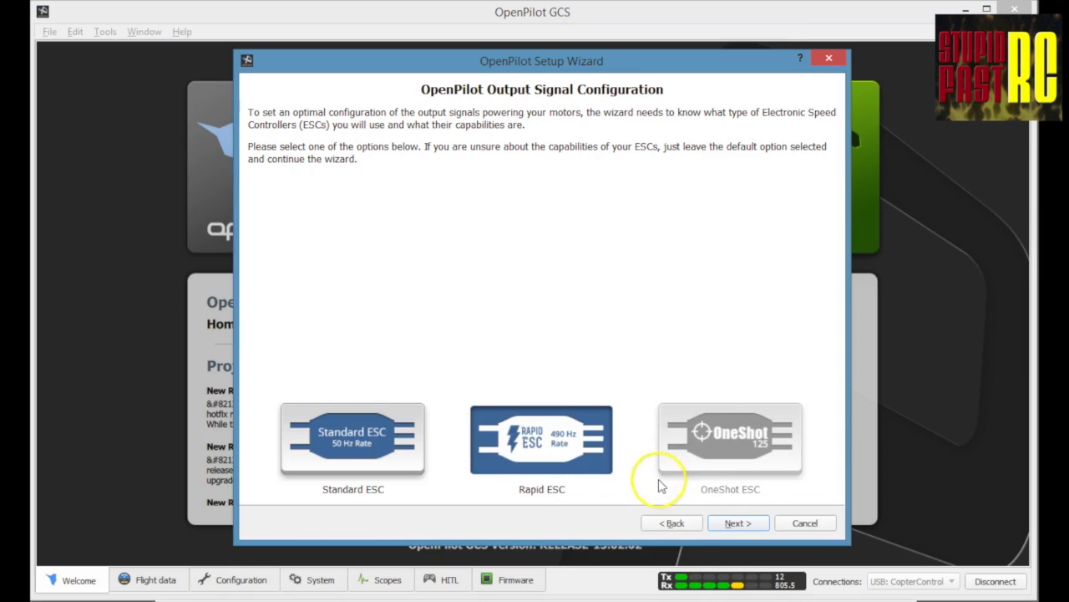
pyautogui.click(737, 523)
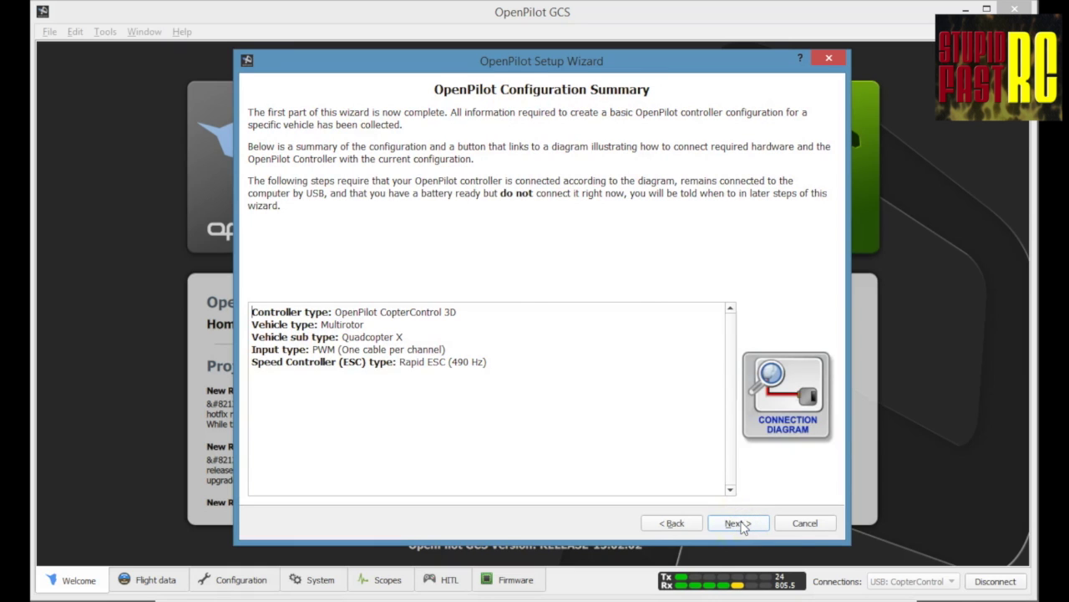
# - Review the Quadcopter X connection diagram without saving it, then continue to Sensor Calibration
pyautogui.click(809, 404)
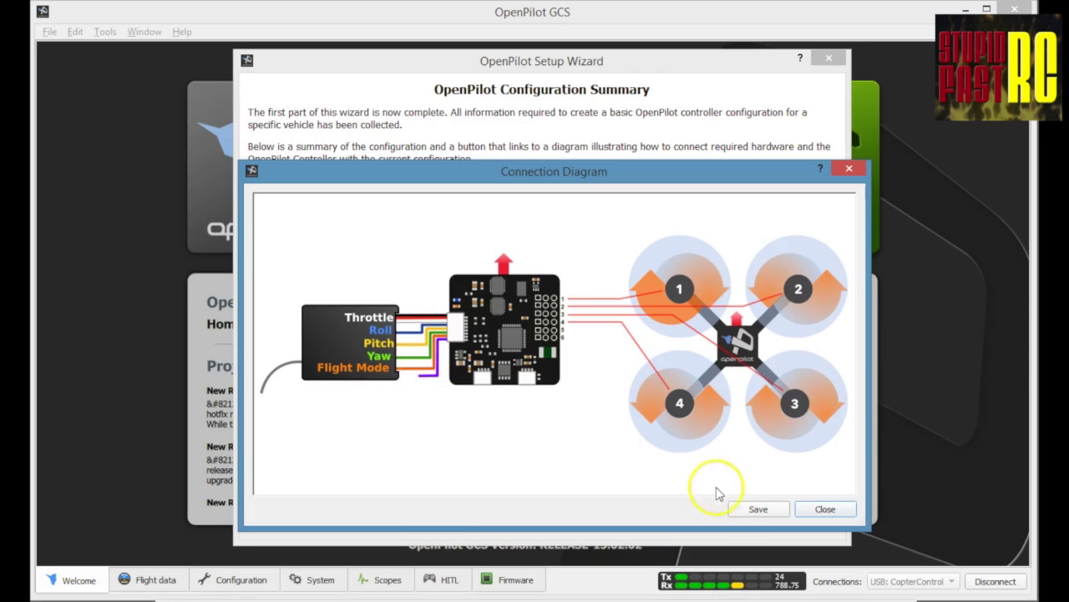
pyautogui.click(765, 511)
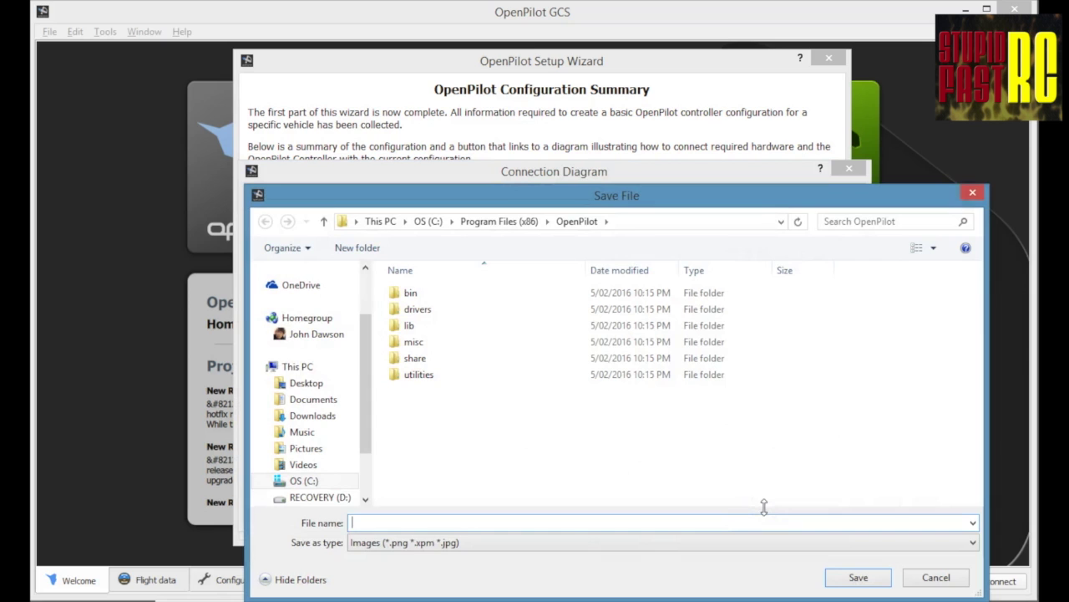
pyautogui.click(929, 578)
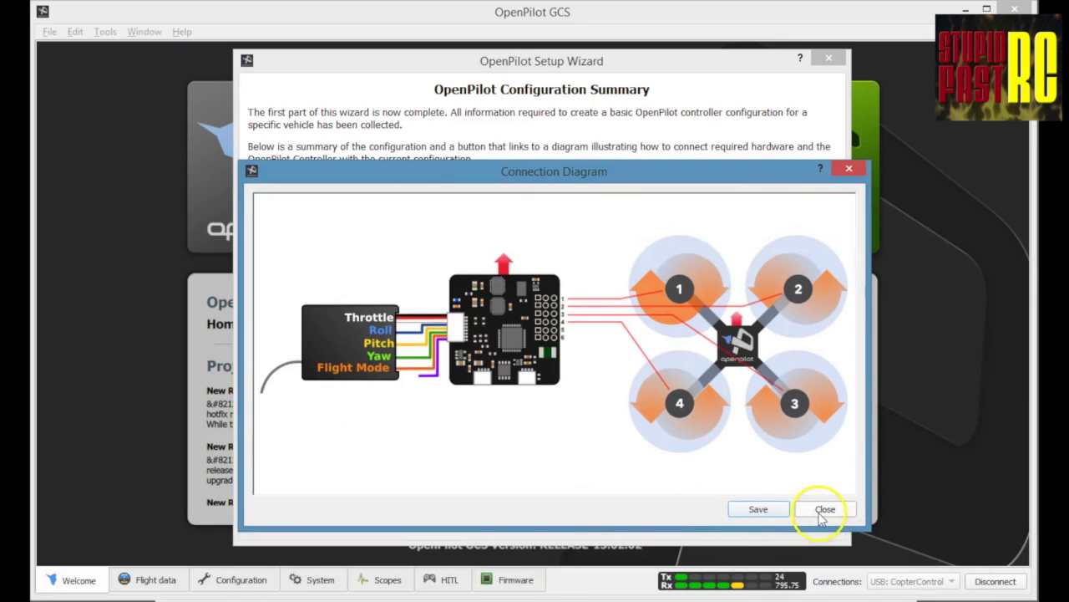
pyautogui.click(825, 510)
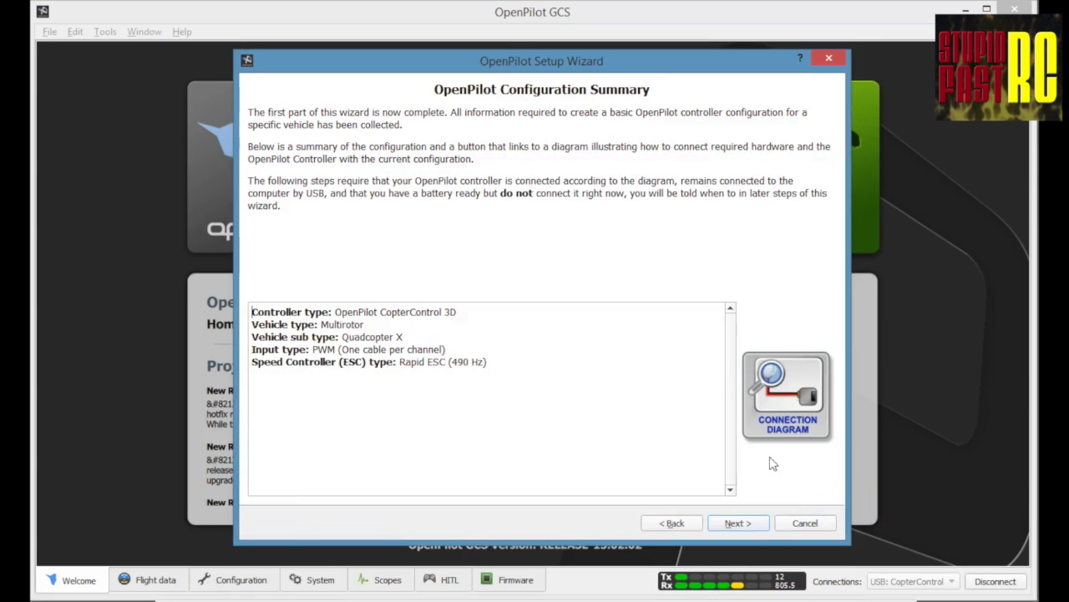
pyautogui.click(737, 524)
pyautogui.click(557, 438)
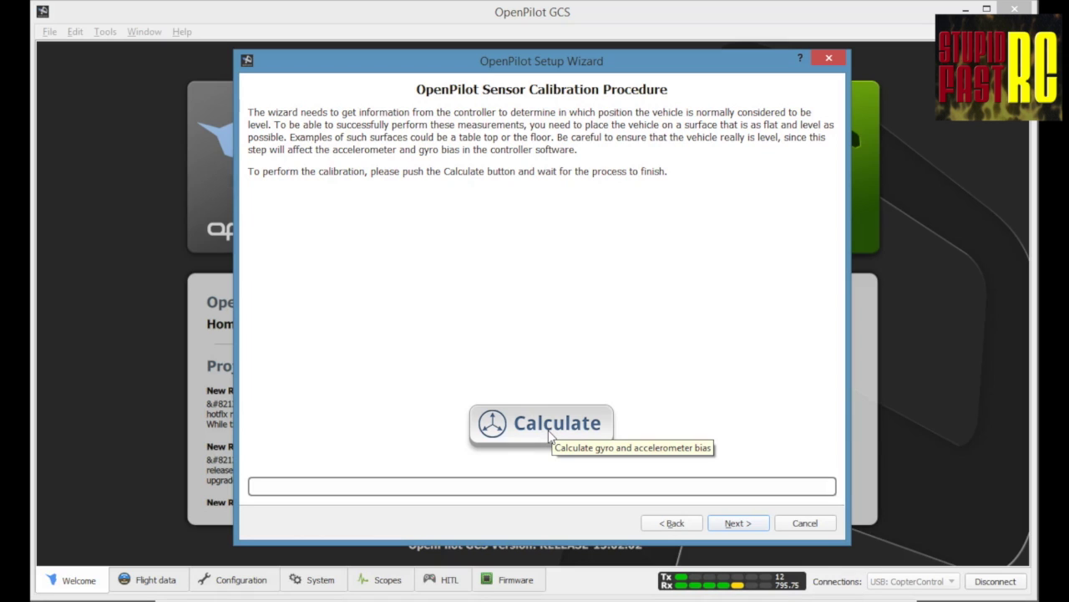
# - Calculate the gyro and accelerometer bias and proceed to the ESC Calibration Procedure page
pyautogui.click(548, 430)
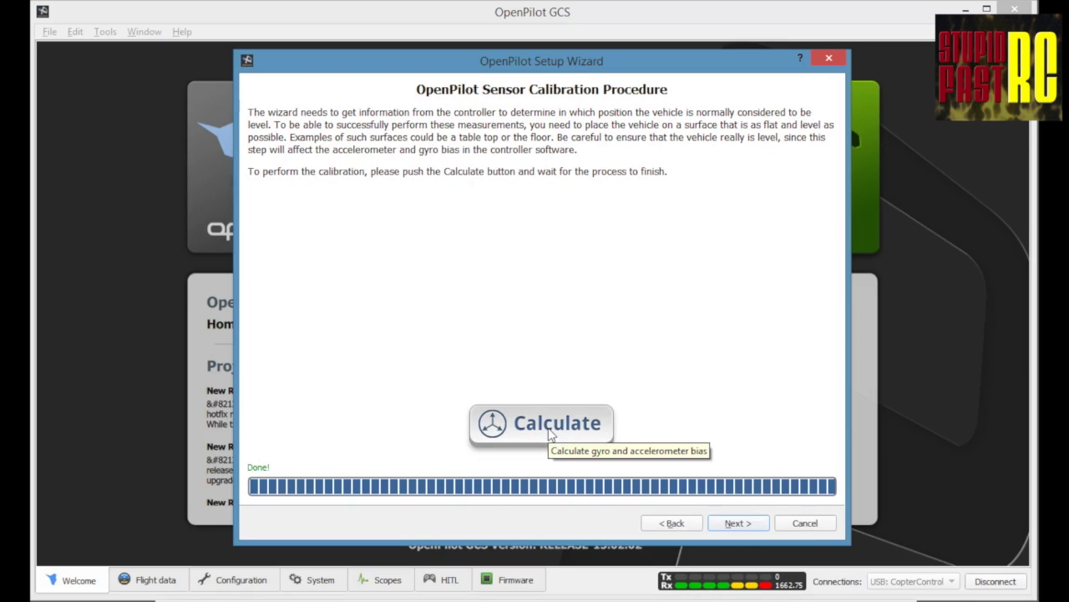
pyautogui.click(752, 522)
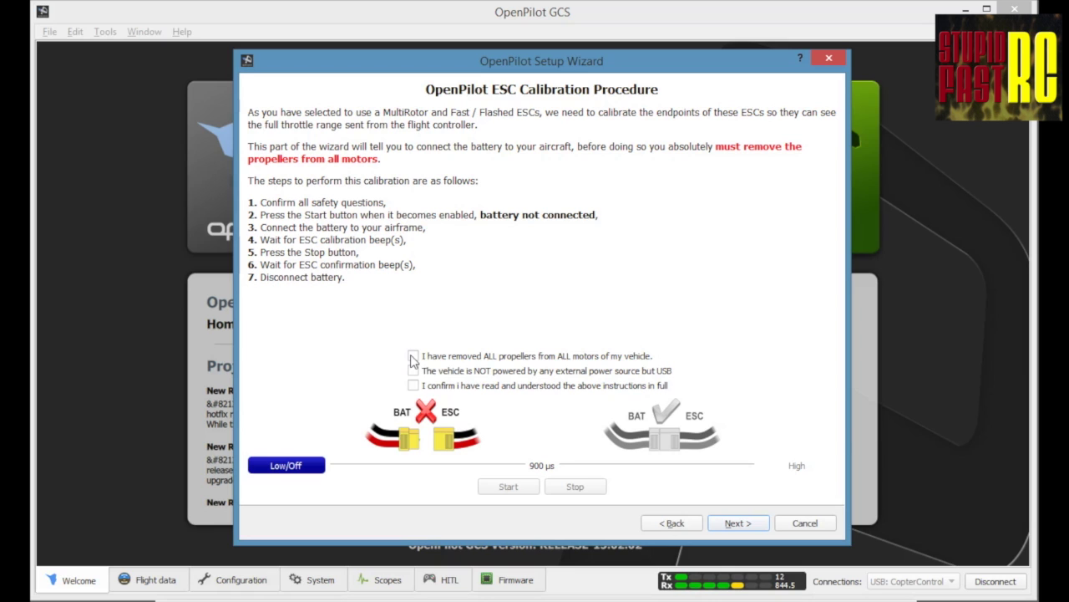
# - Tick the three safety confirmations and start ESC calibration at the 1900 µs high endpoint
pyautogui.click(413, 357)
pyautogui.click(412, 372)
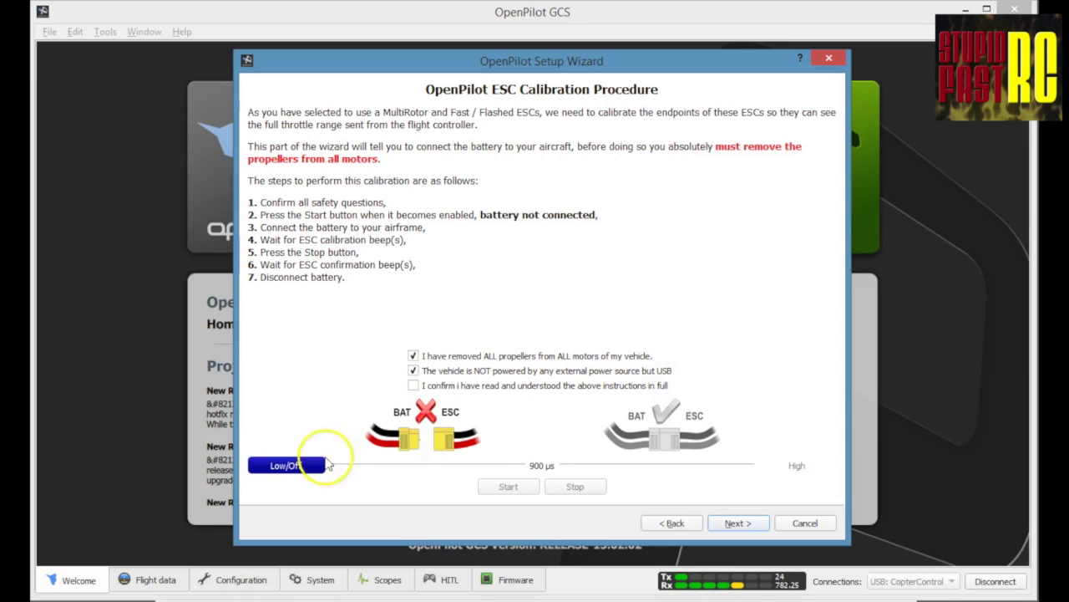
pyautogui.click(413, 386)
pyautogui.click(508, 487)
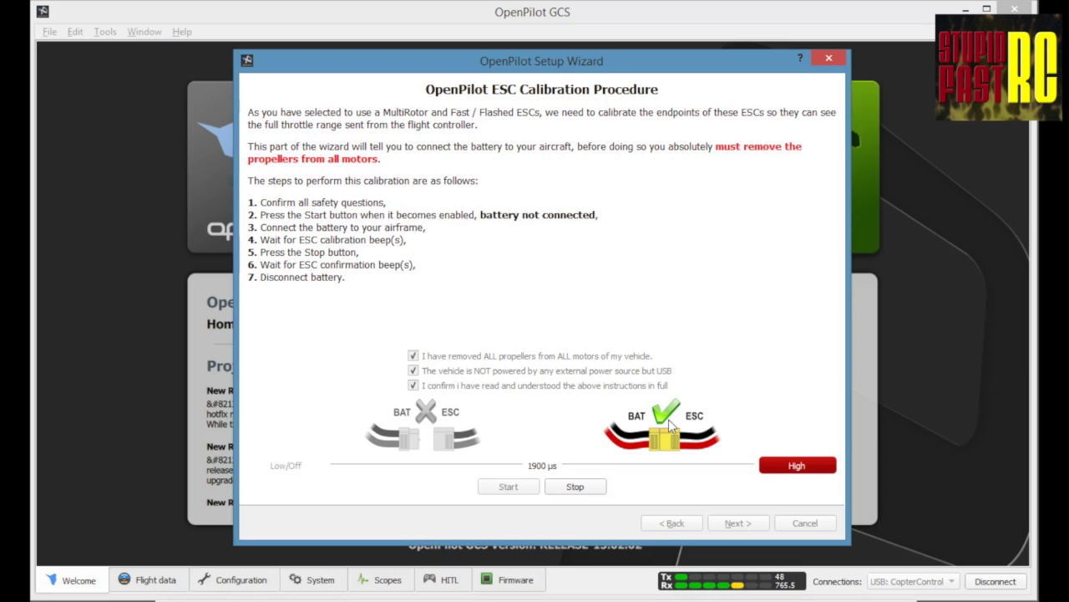
# - Complete the ESC calibration and advance to the Output calibration page
pyautogui.click(509, 491)
pyautogui.click(671, 493)
pyautogui.click(507, 487)
pyautogui.click(790, 459)
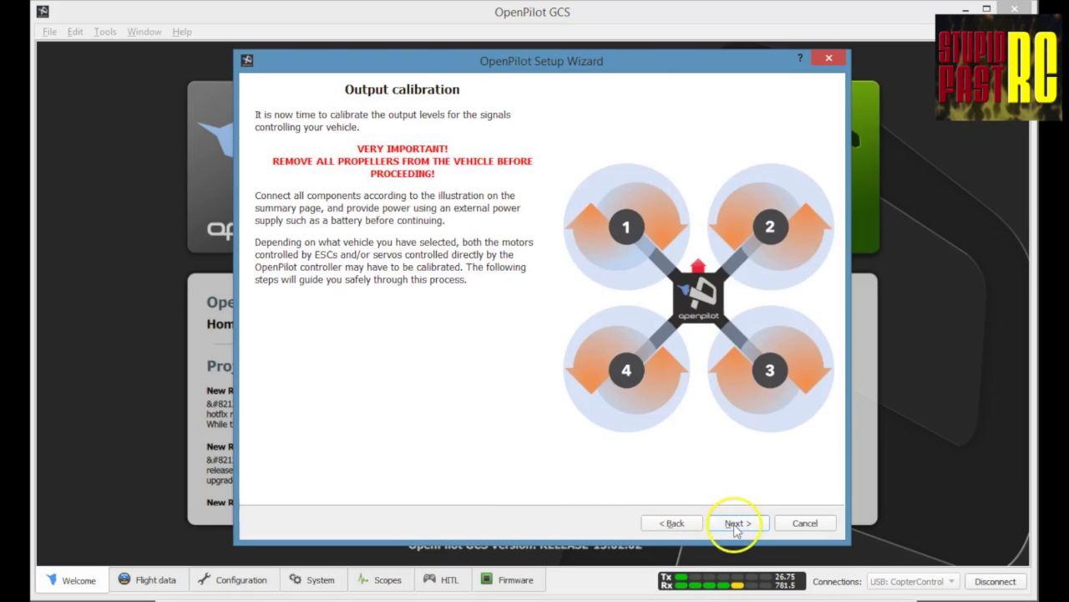
pyautogui.click(738, 523)
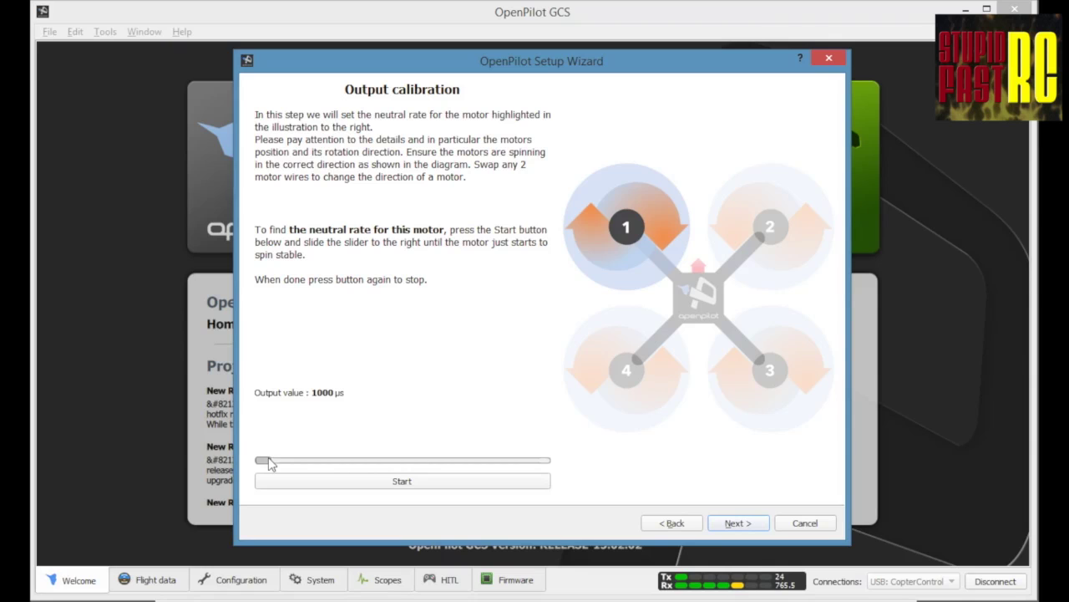
# - Set motor 1's neutral rate to 1047 µs
pyautogui.moveTo(269, 465); pyautogui.dragTo(293, 462)
pyautogui.click(402, 482)
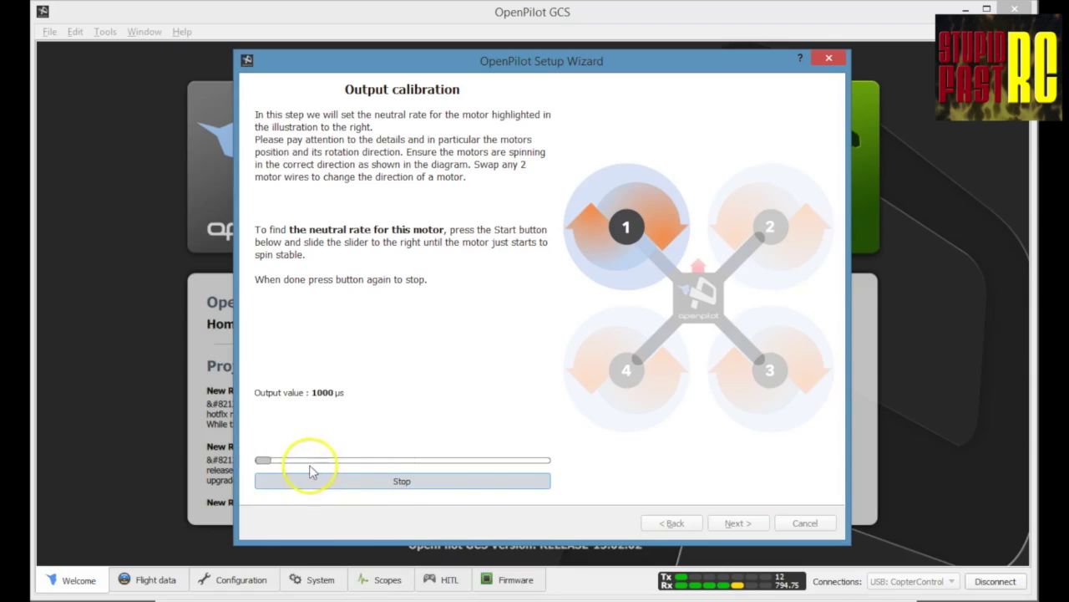
pyautogui.click(334, 485)
pyautogui.click(334, 483)
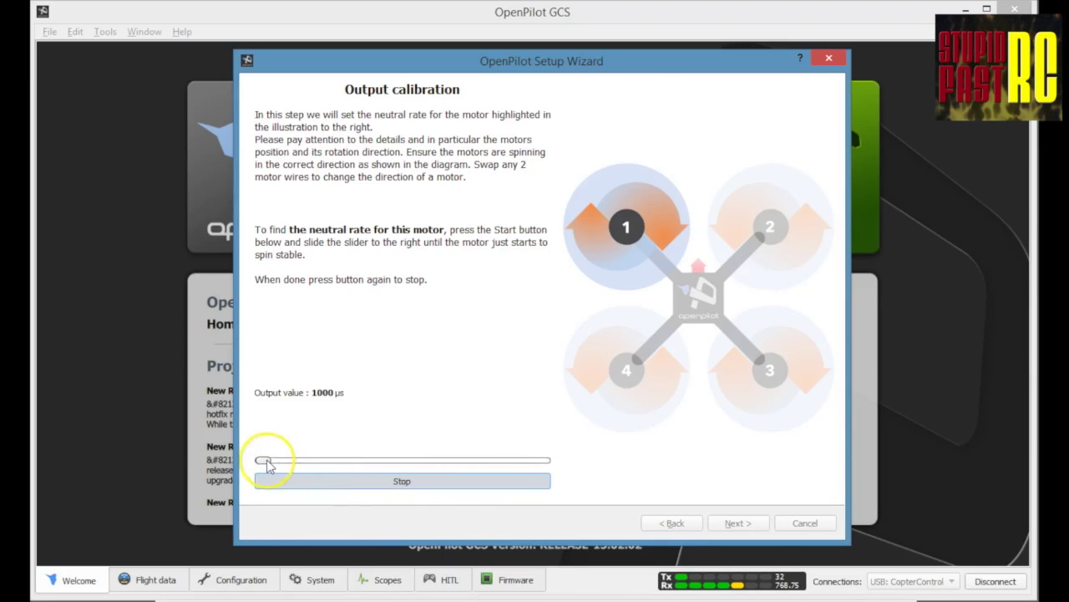
pyautogui.moveTo(263, 460); pyautogui.dragTo(304, 464)
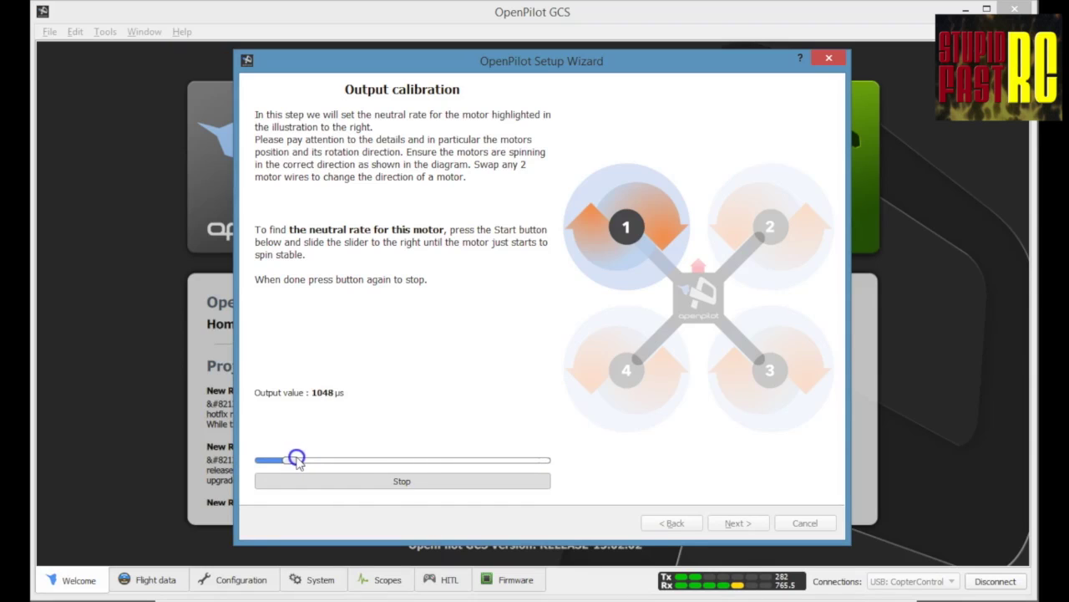
pyautogui.moveTo(298, 462); pyautogui.dragTo(297, 462)
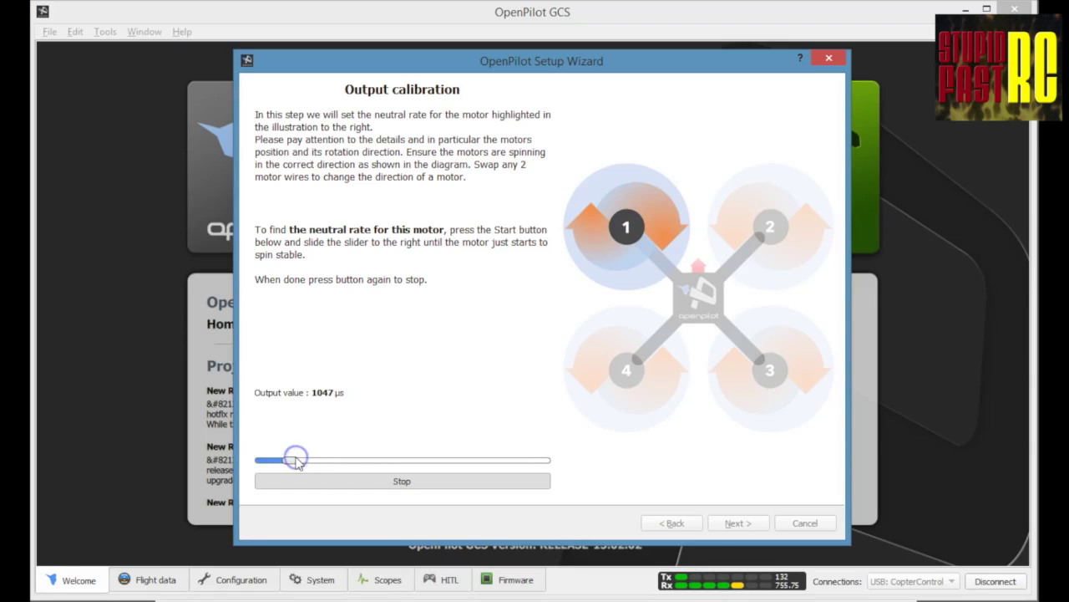
pyautogui.click(311, 476)
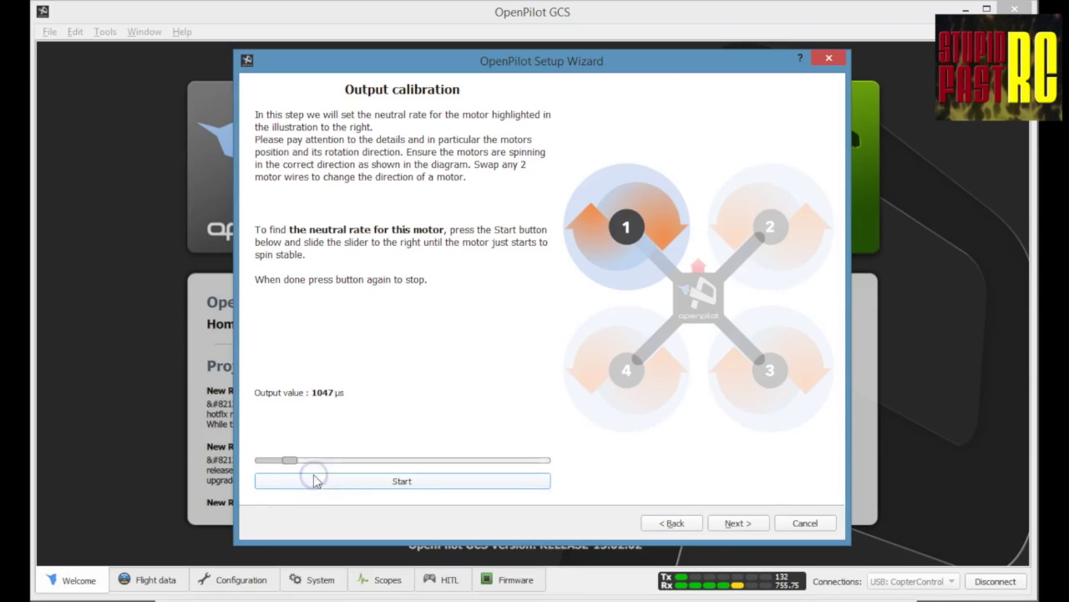
pyautogui.click(317, 481)
pyautogui.click(317, 481)
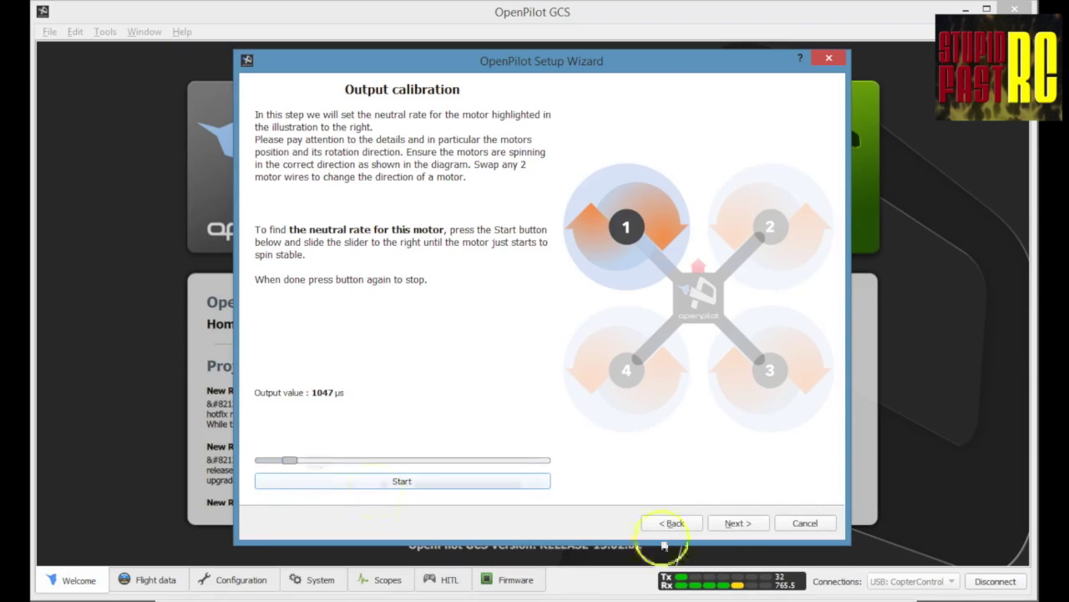
pyautogui.click(732, 523)
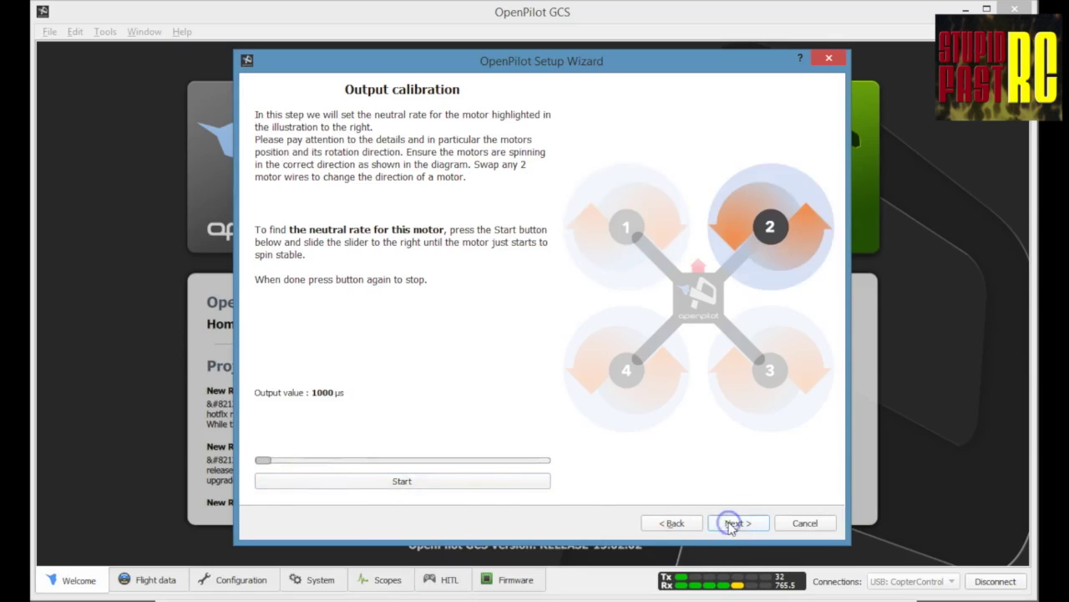
# - Set motor 2's neutral rate to 1048 µs
pyautogui.click(311, 479)
pyautogui.moveTo(263, 461); pyautogui.dragTo(294, 462)
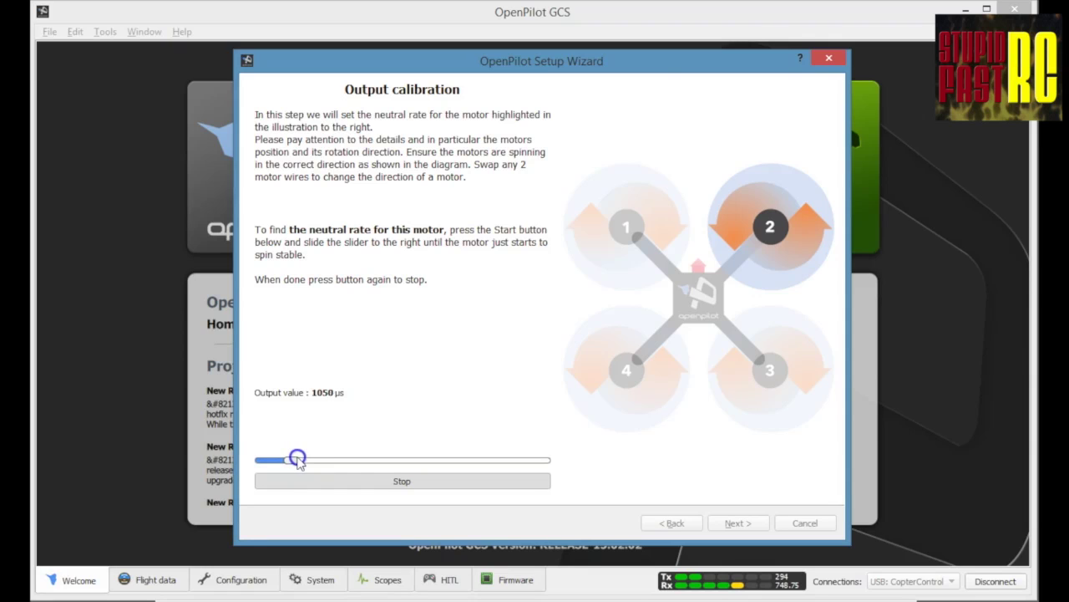
pyautogui.moveTo(298, 462); pyautogui.dragTo(296, 462)
pyautogui.click(332, 475)
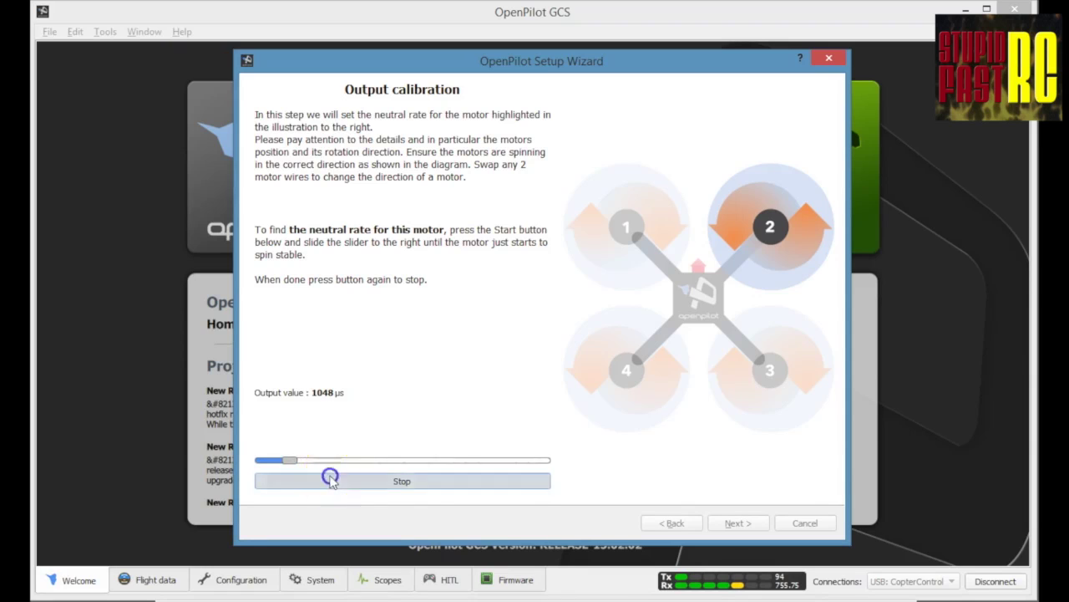
pyautogui.click(331, 477)
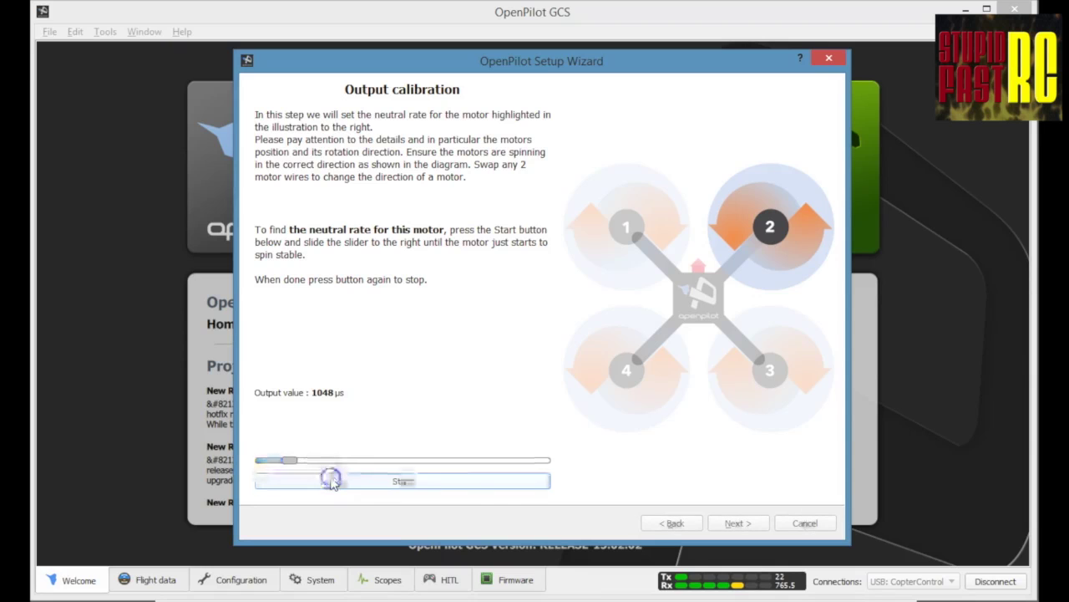
pyautogui.click(329, 477)
pyautogui.click(739, 521)
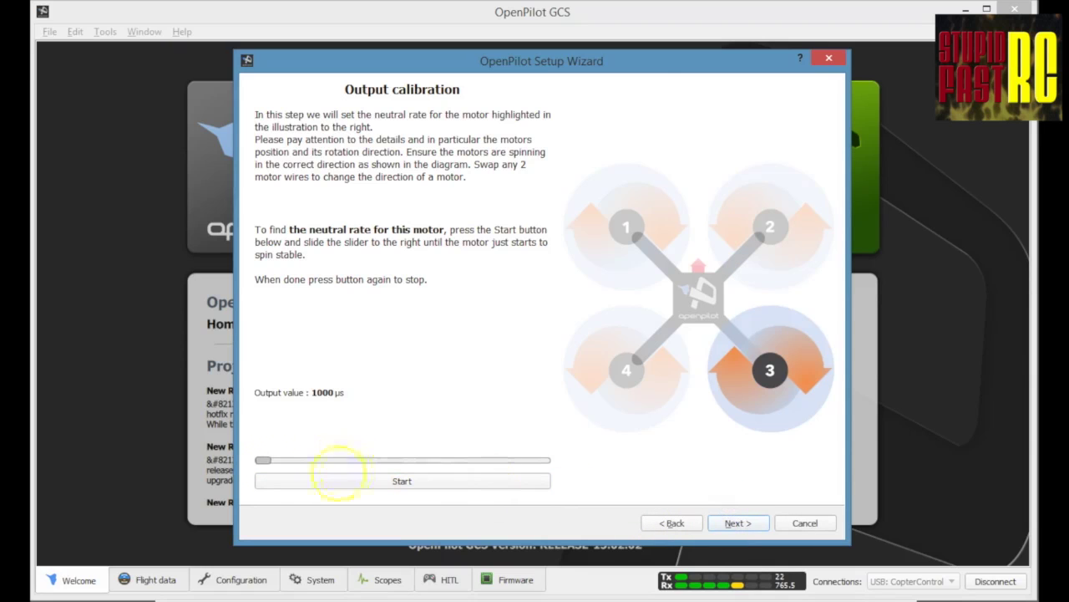
# - Set motor 3's neutral rate to 1048 µs
pyautogui.moveTo(276, 460); pyautogui.dragTo(279, 462)
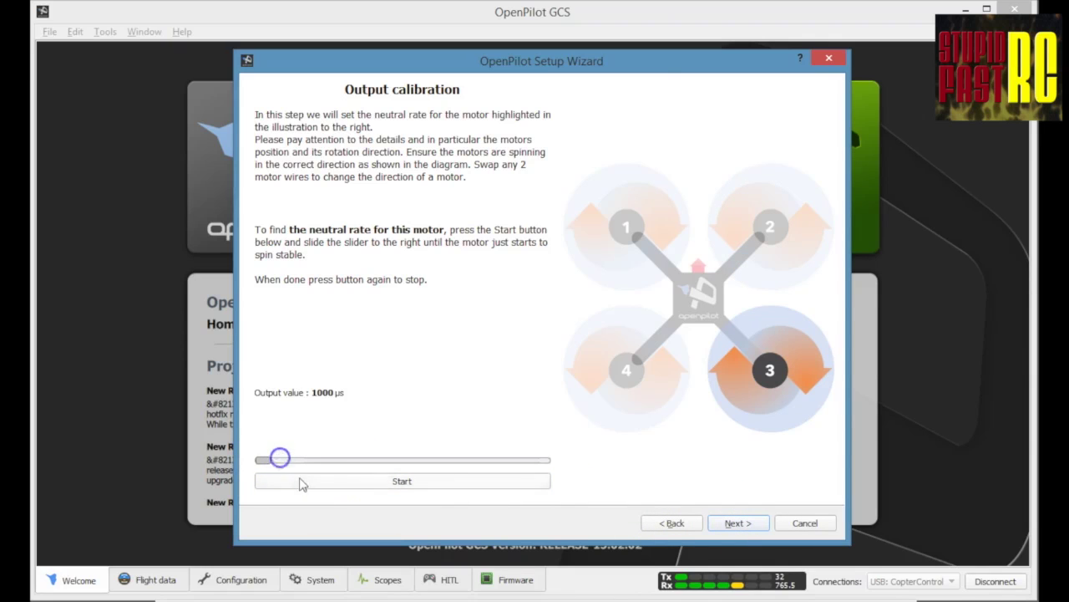
pyautogui.click(309, 481)
pyautogui.moveTo(268, 460); pyautogui.dragTo(283, 464)
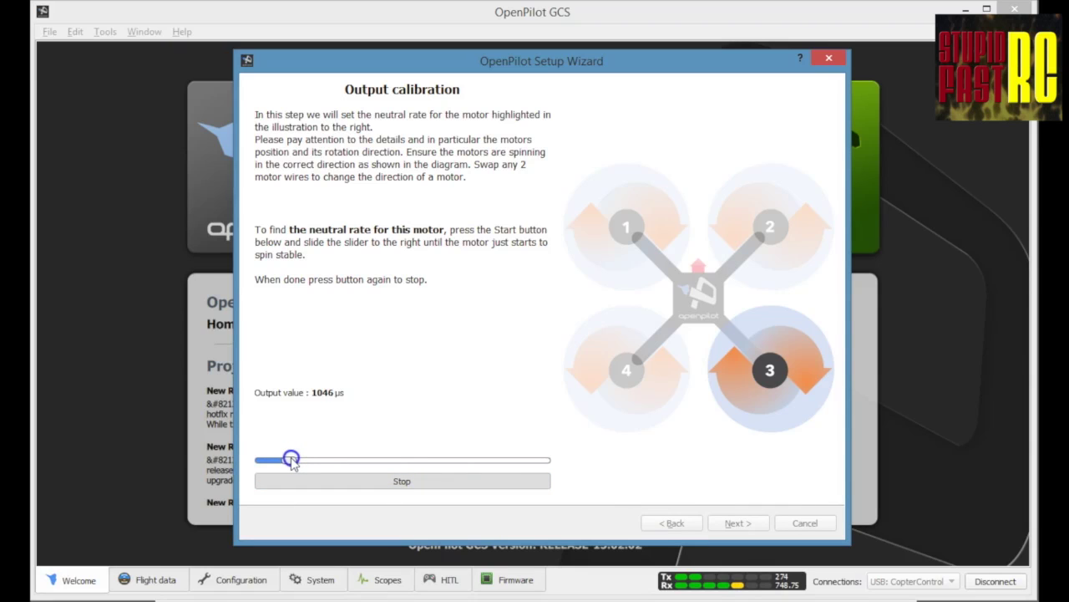
pyautogui.moveTo(292, 460); pyautogui.dragTo(293, 460)
pyautogui.click(301, 480)
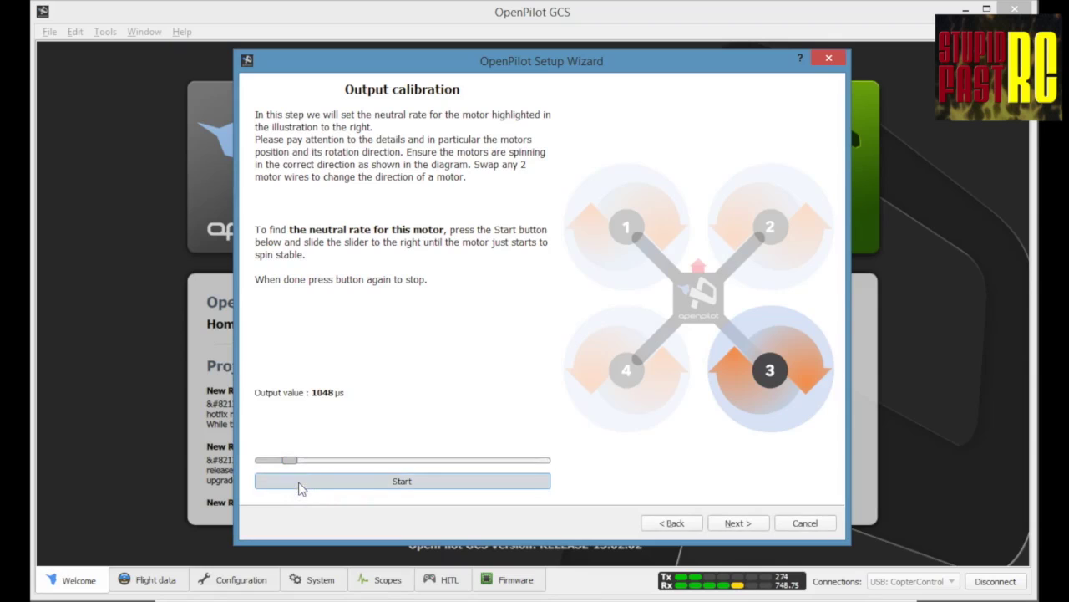
pyautogui.click(301, 483)
pyautogui.click(301, 483)
pyautogui.click(732, 524)
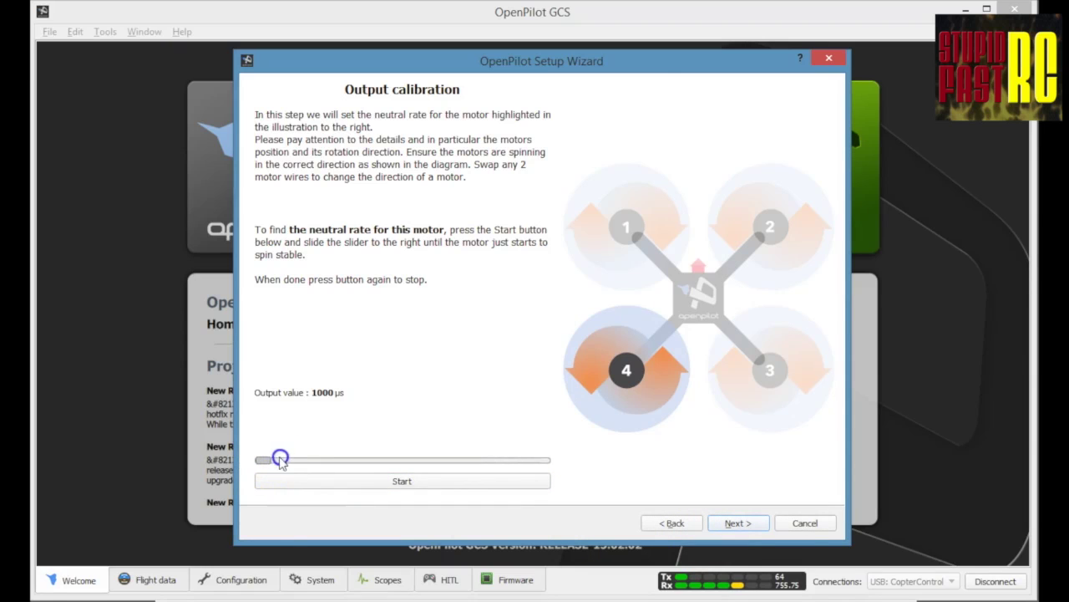
# - Set motor 4's neutral rate to 1047 µs and move on to Initial Tuning
pyautogui.click(316, 482)
pyautogui.moveTo(262, 459); pyautogui.dragTo(290, 461)
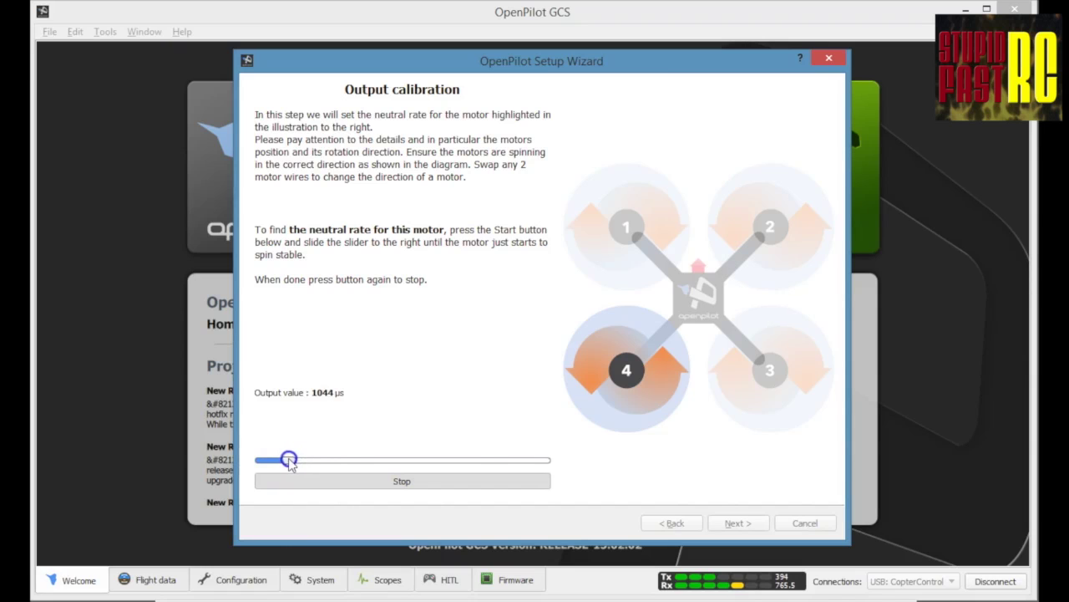
pyautogui.click(300, 482)
pyautogui.click(300, 482)
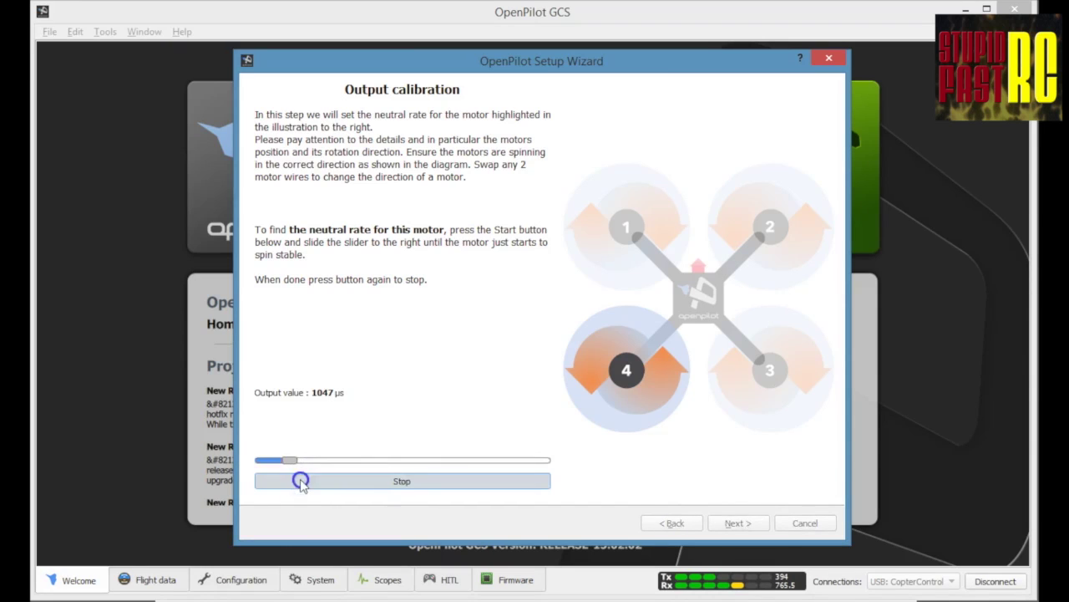
pyautogui.click(300, 482)
pyautogui.click(738, 523)
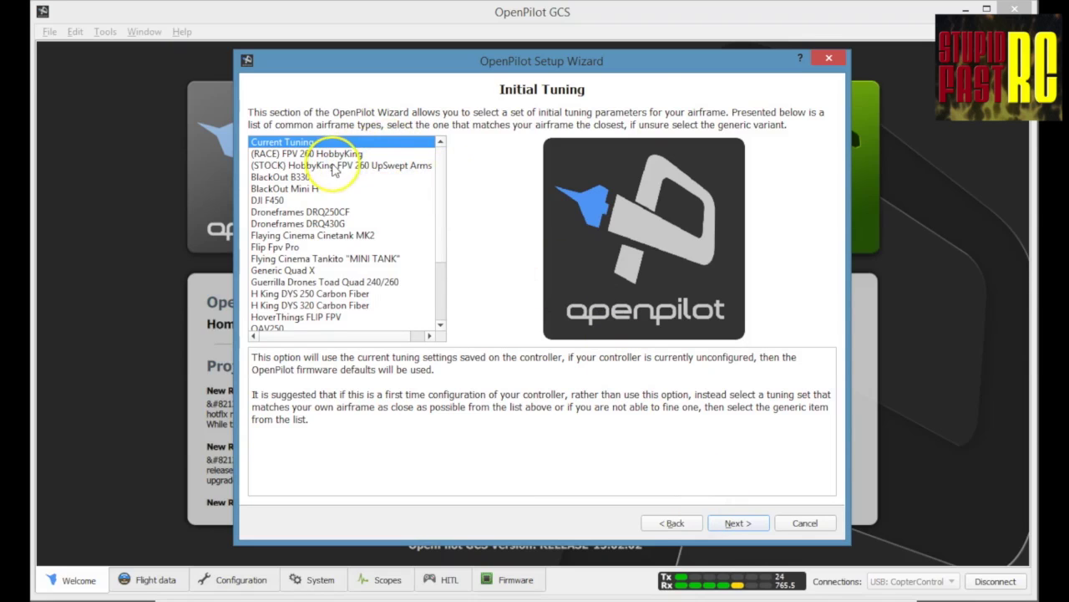
# - Preview the H King DYS 250 tuning preset, then keep Current Tuning and continue to the save page
pyautogui.click(347, 219)
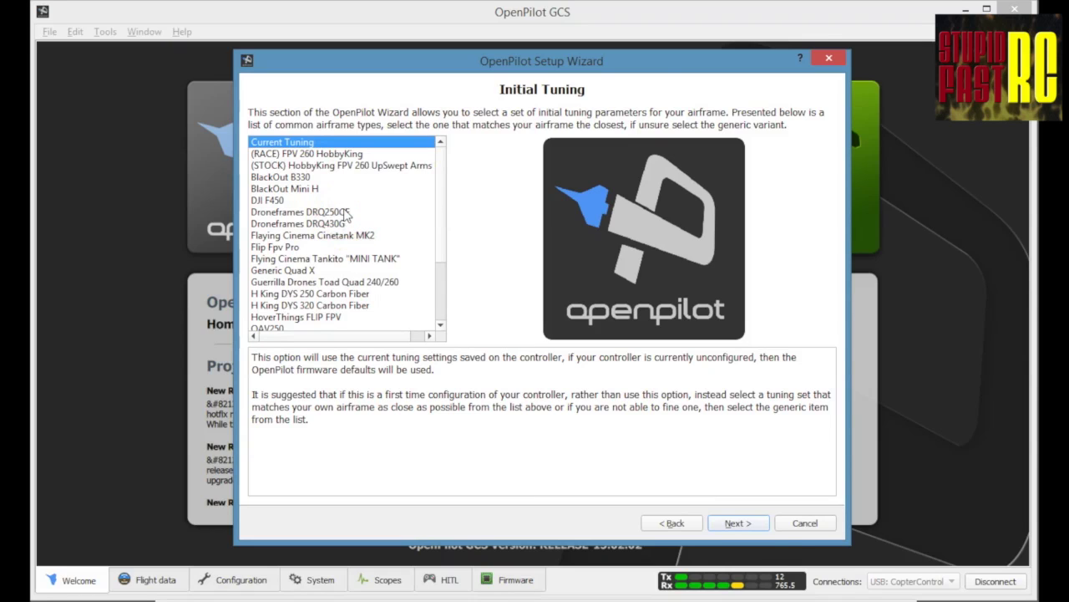
pyautogui.moveTo(442, 241); pyautogui.dragTo(440, 289)
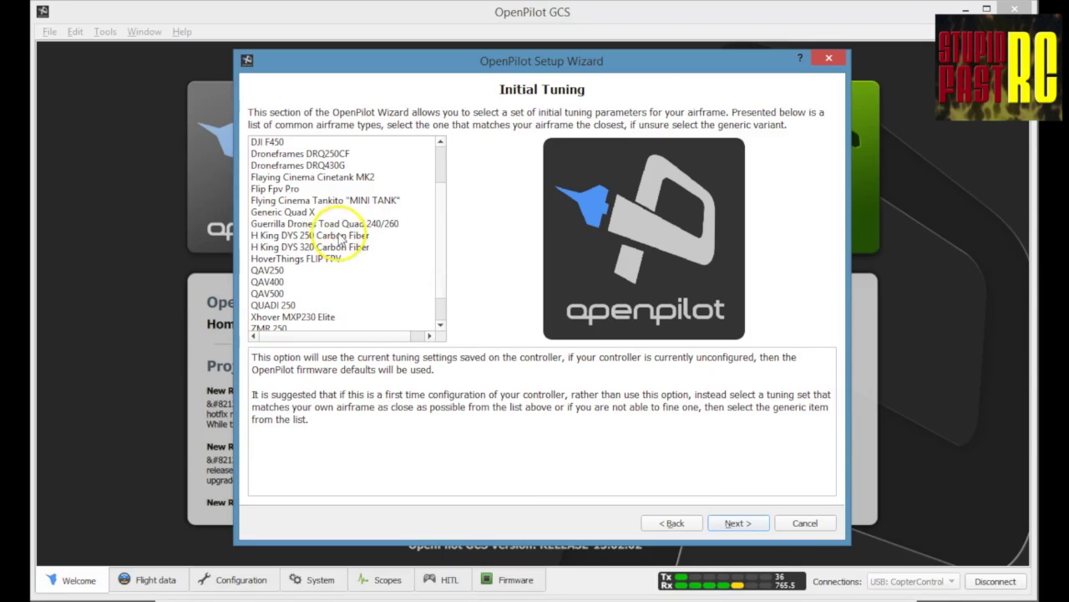
pyautogui.click(341, 236)
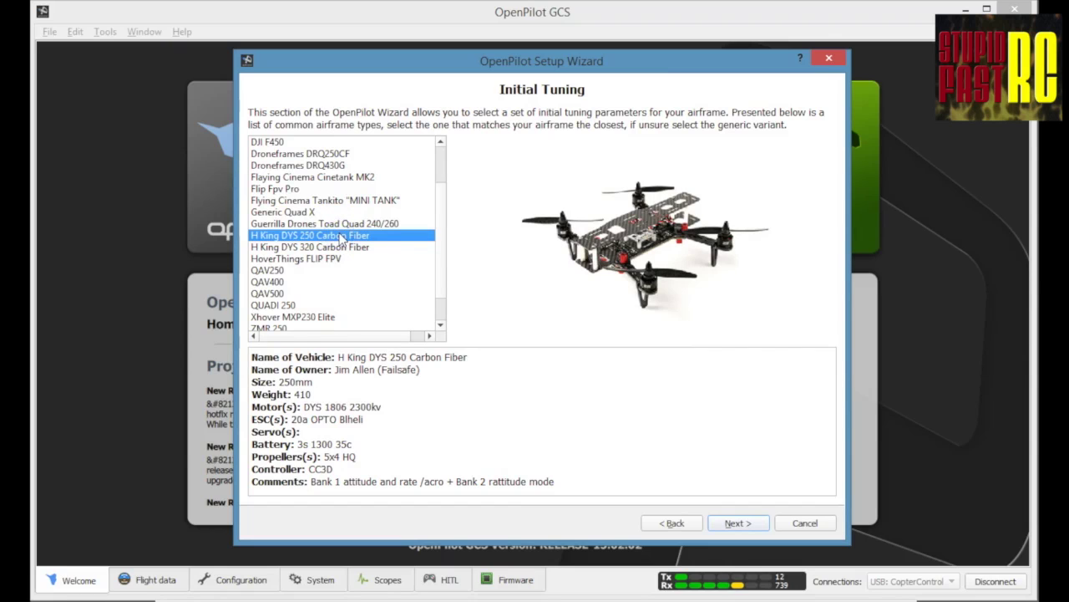
pyautogui.moveTo(434, 210); pyautogui.dragTo(432, 179)
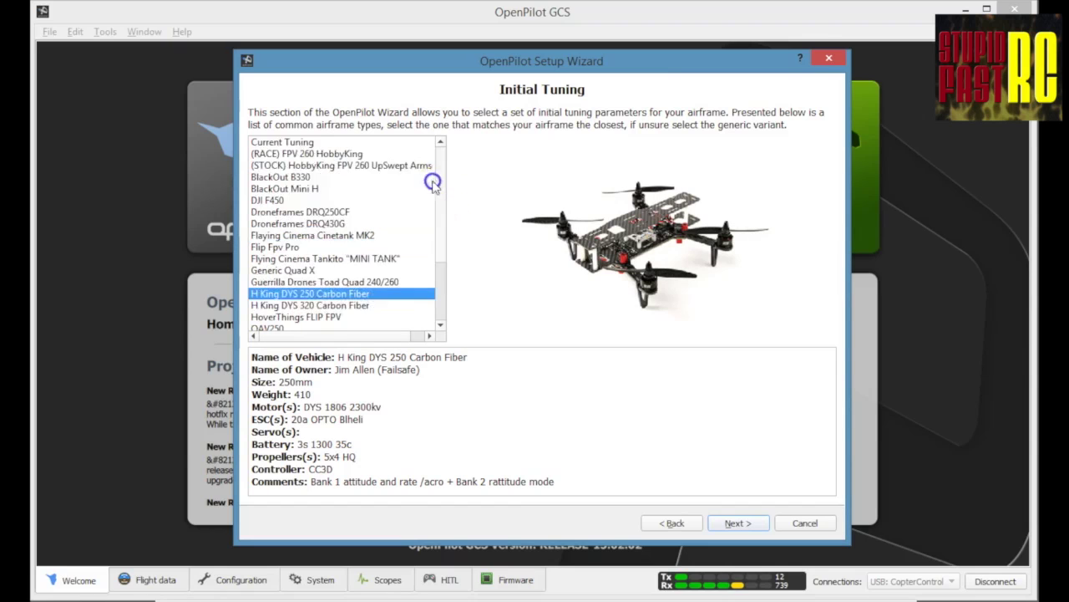
pyautogui.click(334, 144)
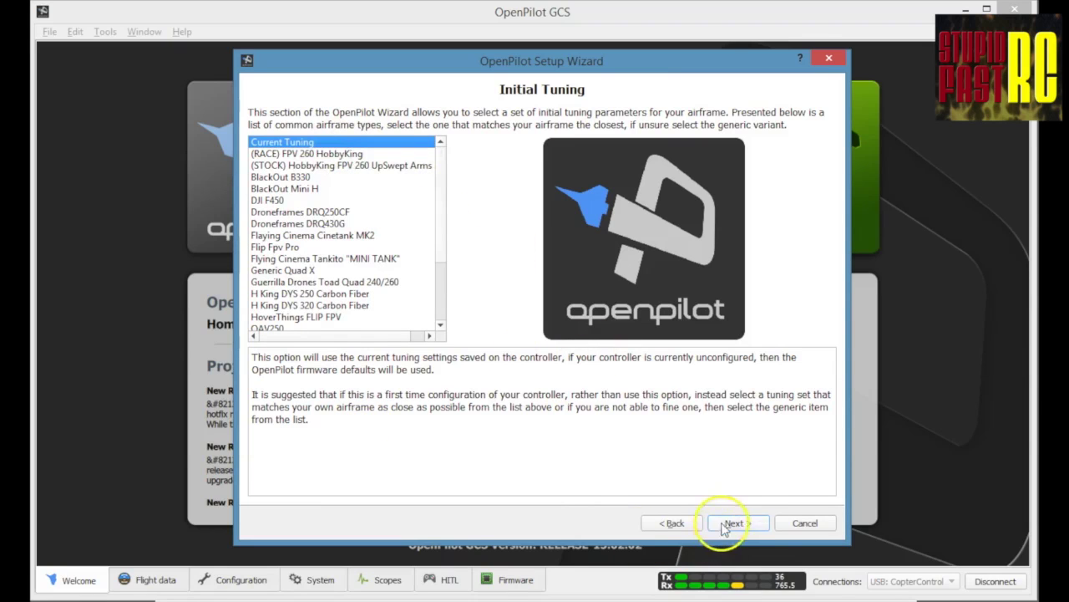
pyautogui.click(733, 523)
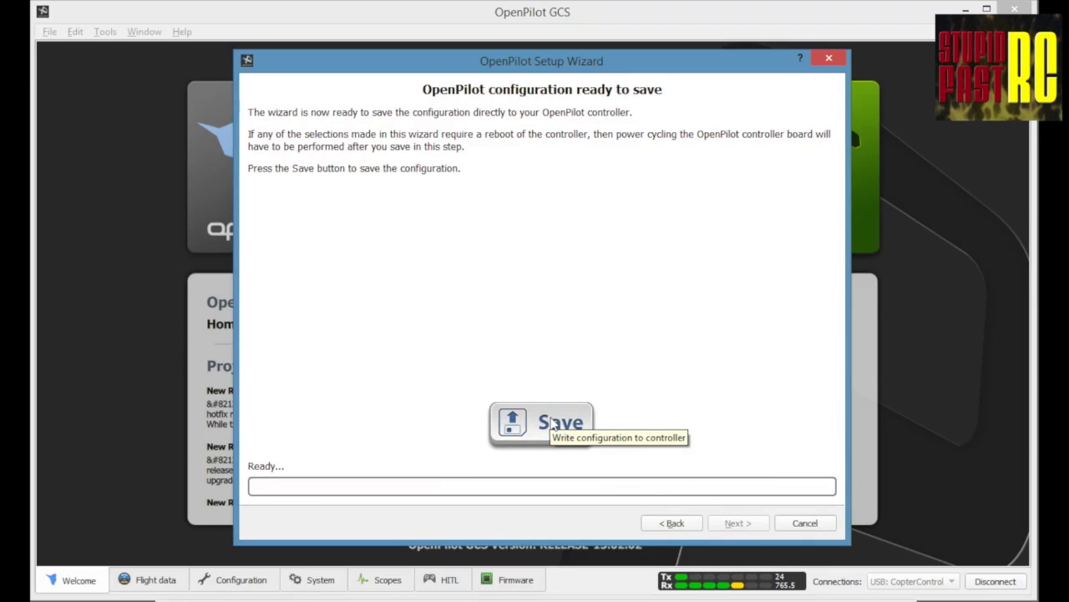
# - Save the wizard configuration to the CC3D controller and let the wizard finish
pyautogui.click(553, 424)
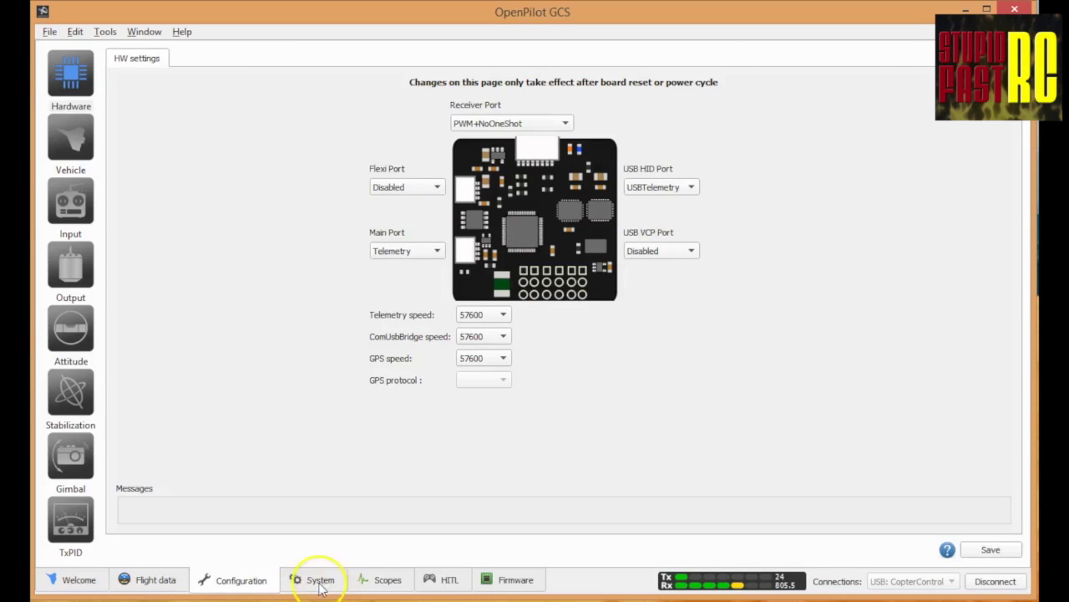
pyautogui.click(318, 581)
# - Look through the Scopes, HITL, Firmware and Flight data workspaces
pyautogui.click(384, 580)
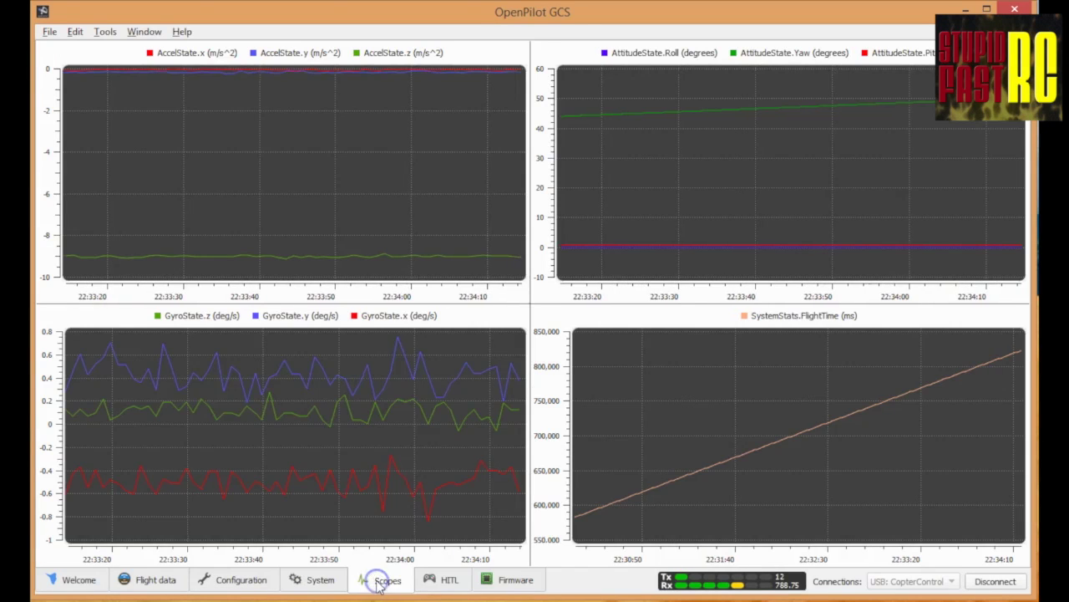
pyautogui.click(433, 590)
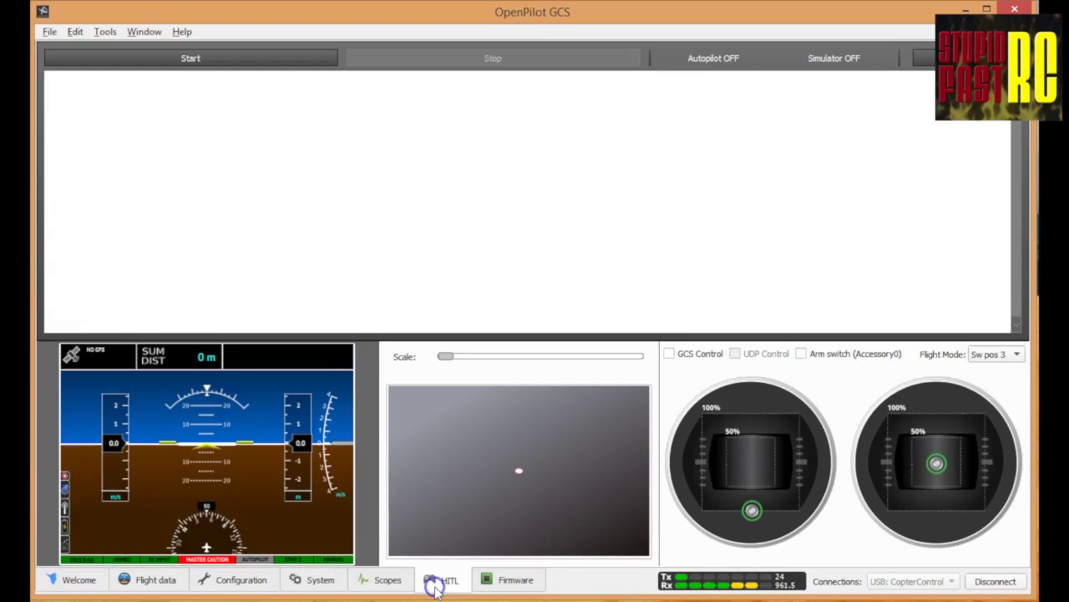
pyautogui.click(516, 584)
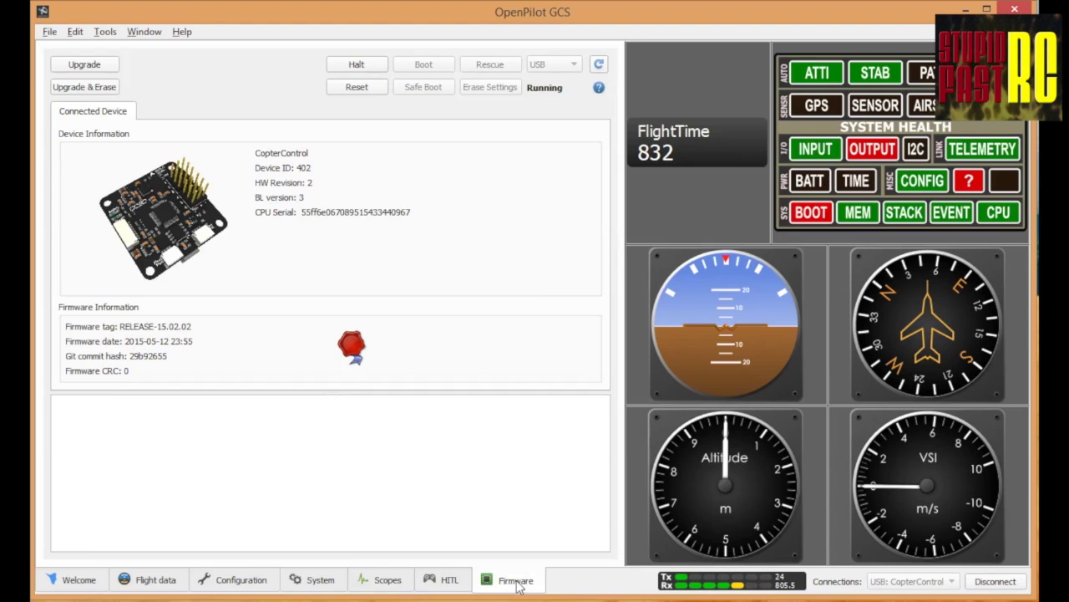
pyautogui.click(155, 578)
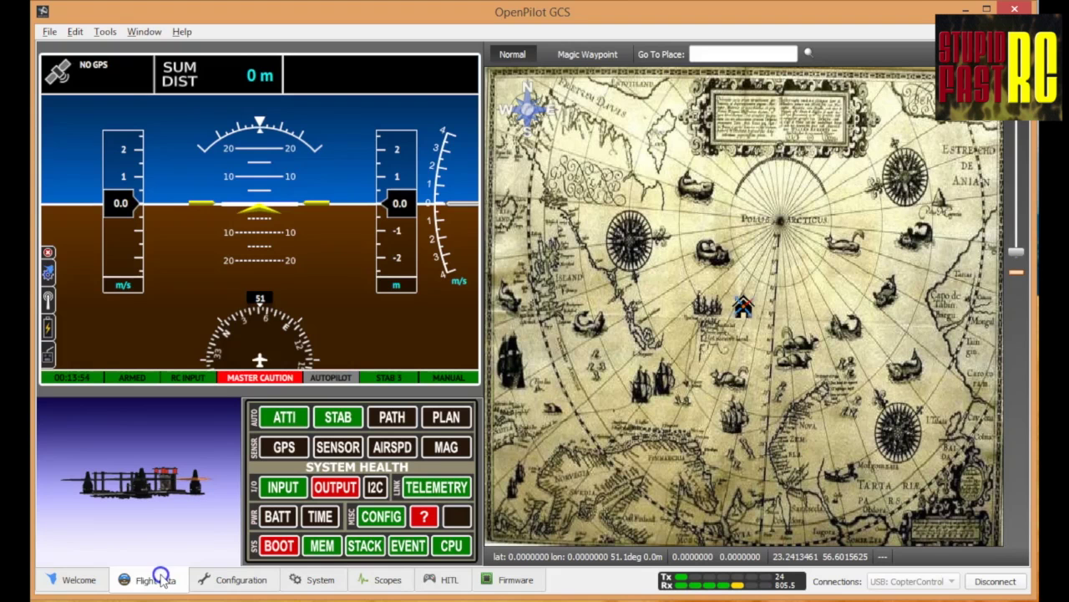
# - Go to Configuration > Vehicle, then the Input page showing the RC channel assignments
pyautogui.click(226, 580)
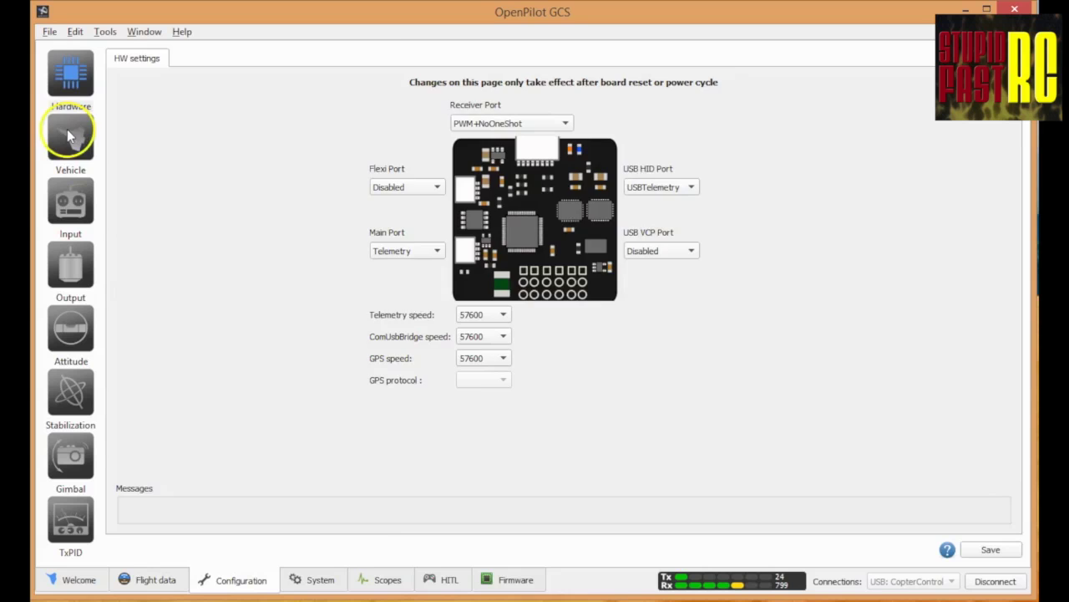
pyautogui.click(69, 133)
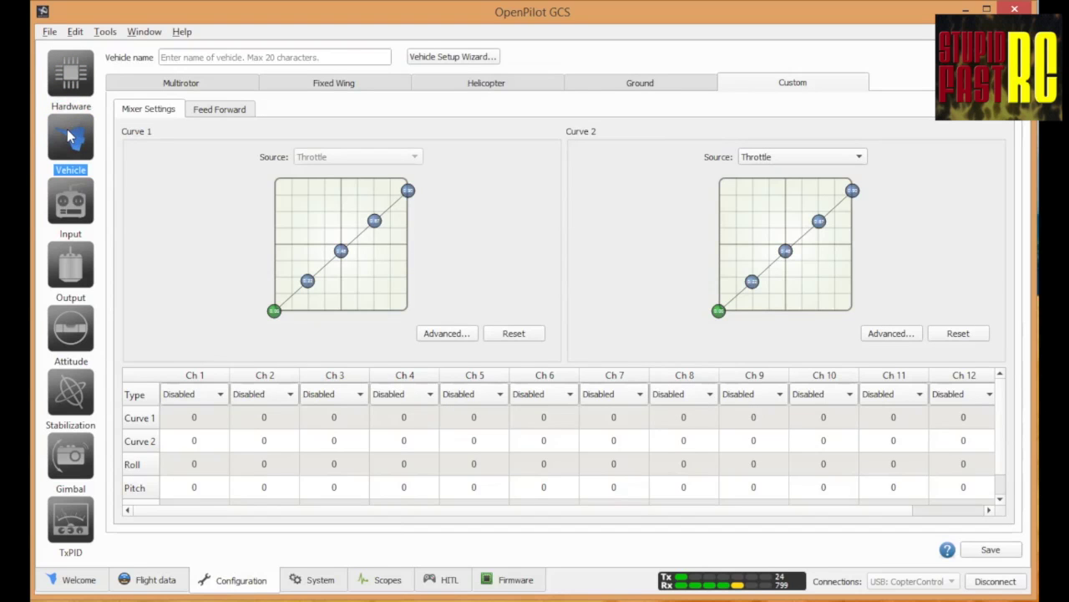
pyautogui.click(72, 201)
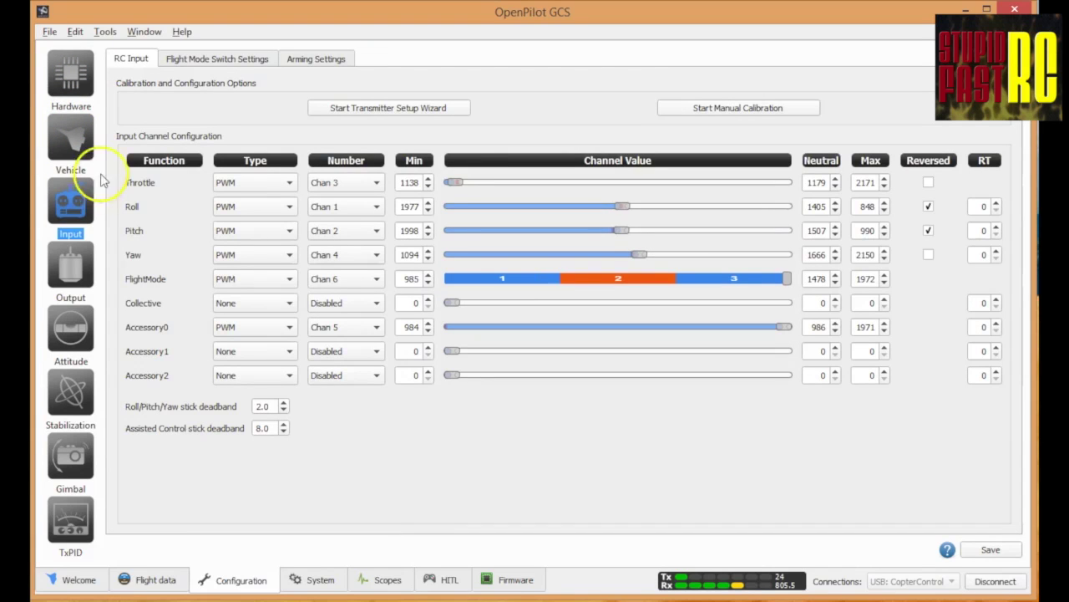
# - Bring up the Input page's Arming Settings and expand the arming options list
pyautogui.click(205, 61)
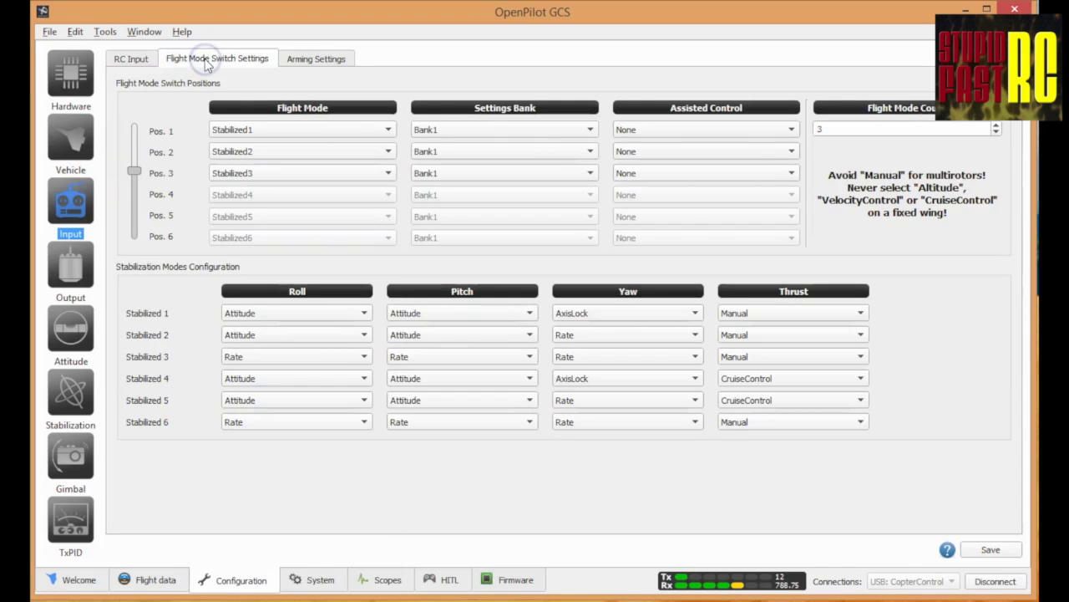
pyautogui.click(294, 61)
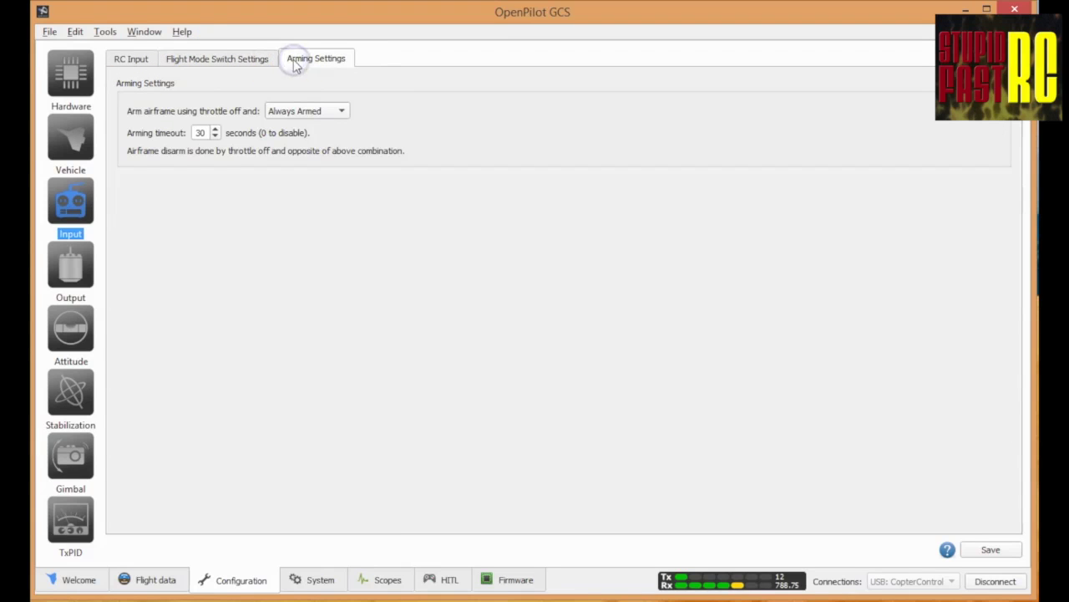
pyautogui.click(323, 116)
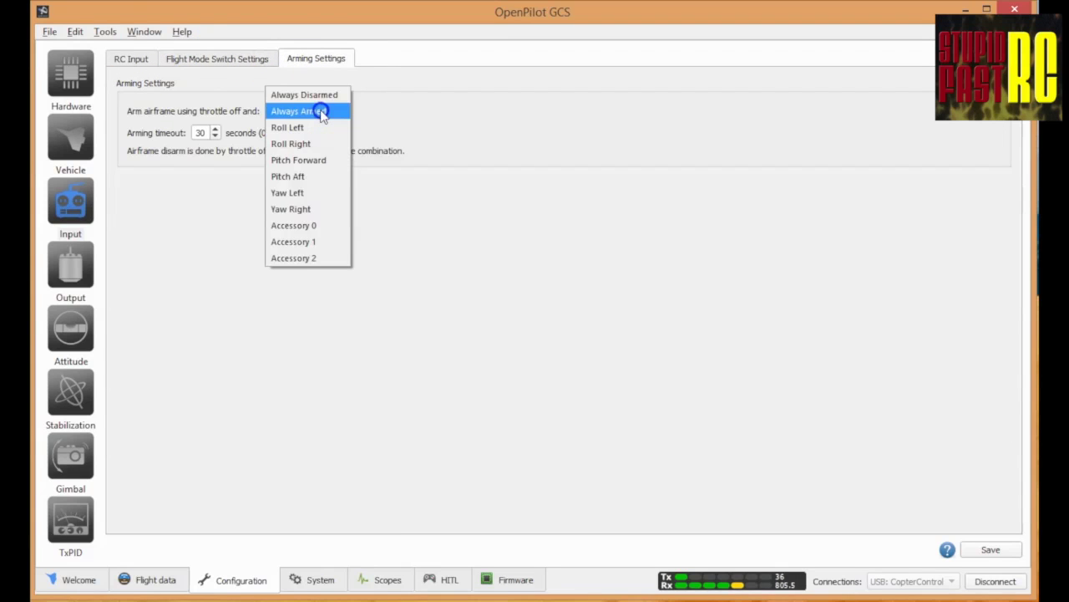
# - Choose Always Armed, then review the RC Input, Output, Attitude and Stabilization pages
pyautogui.click(323, 112)
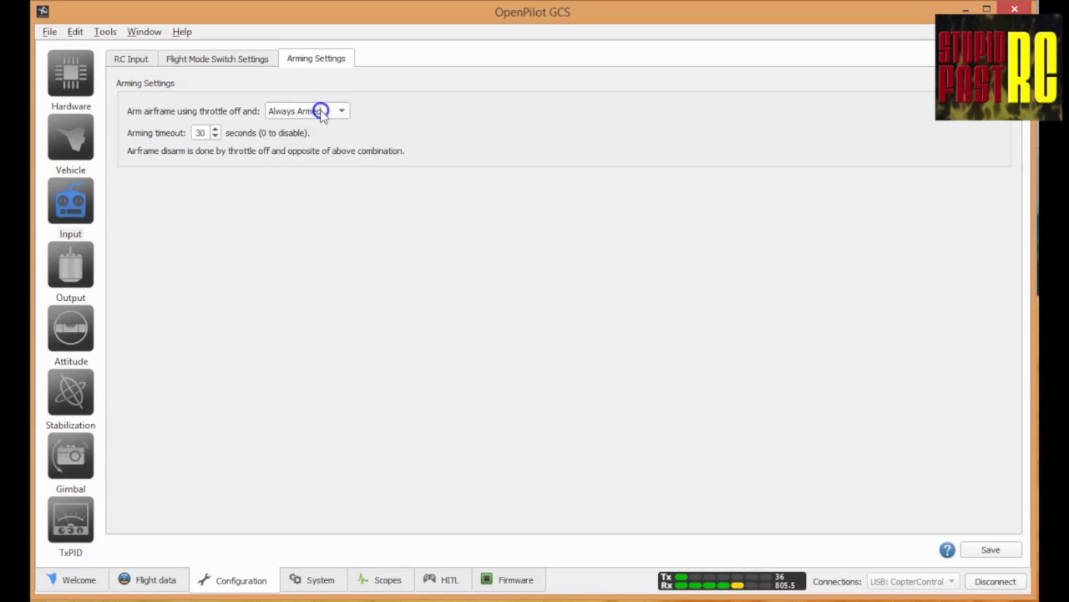
pyautogui.click(141, 59)
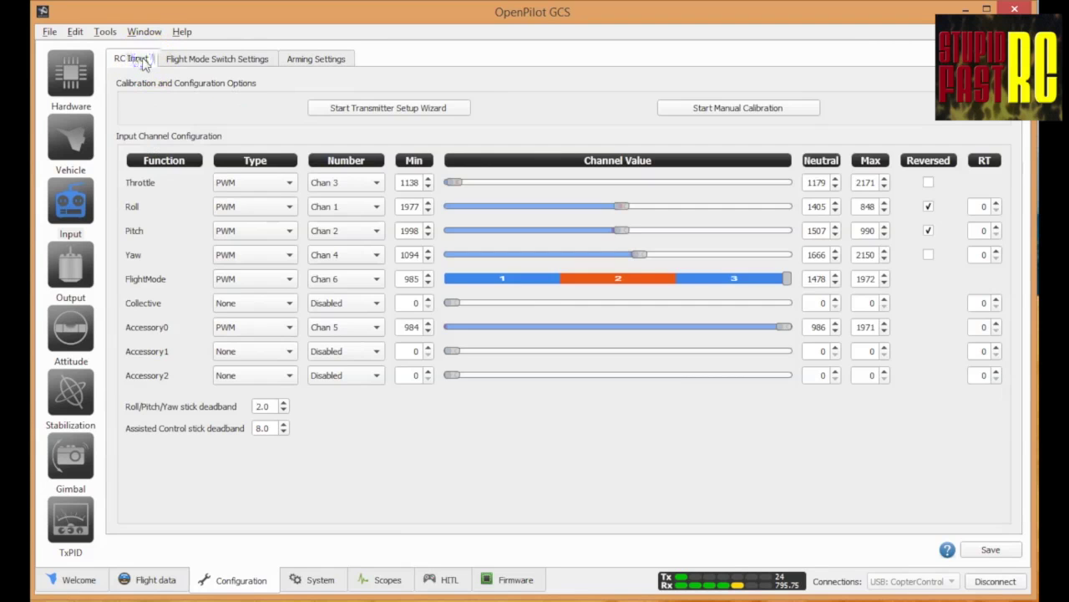
pyautogui.click(63, 267)
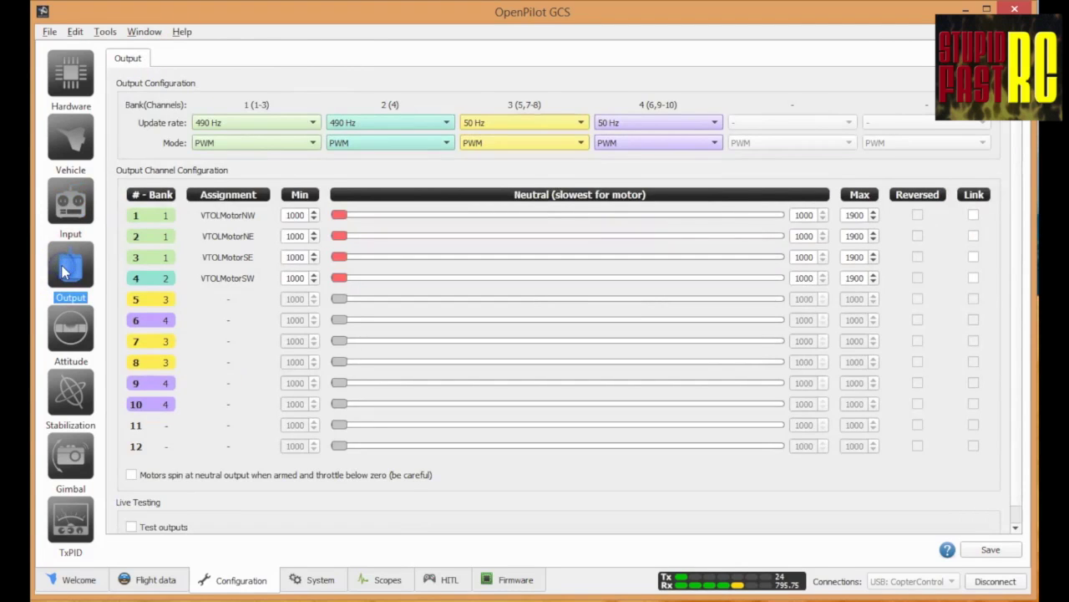
pyautogui.click(75, 332)
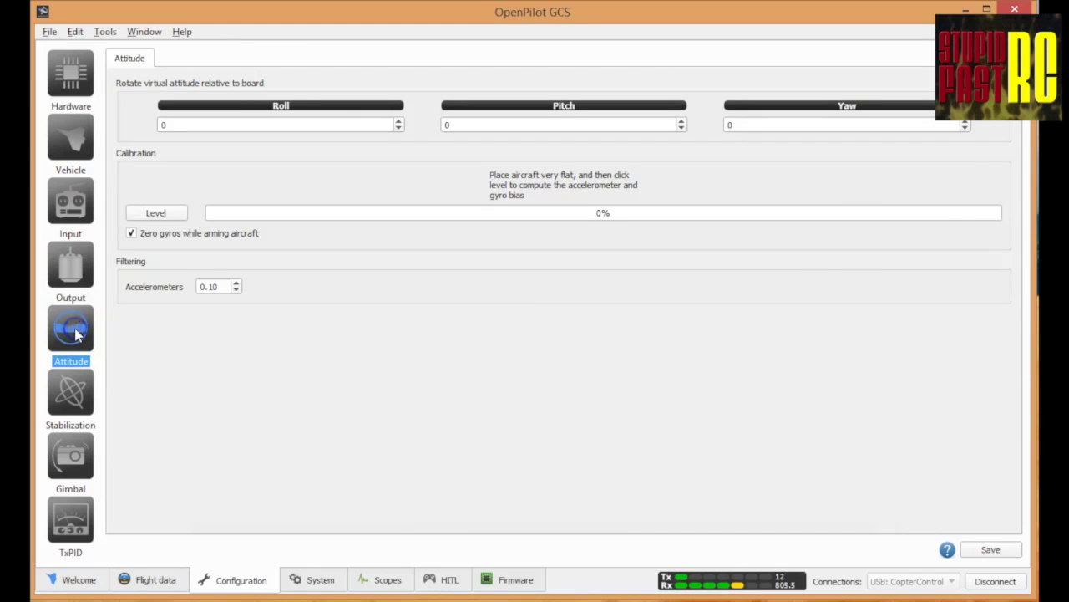
pyautogui.click(76, 382)
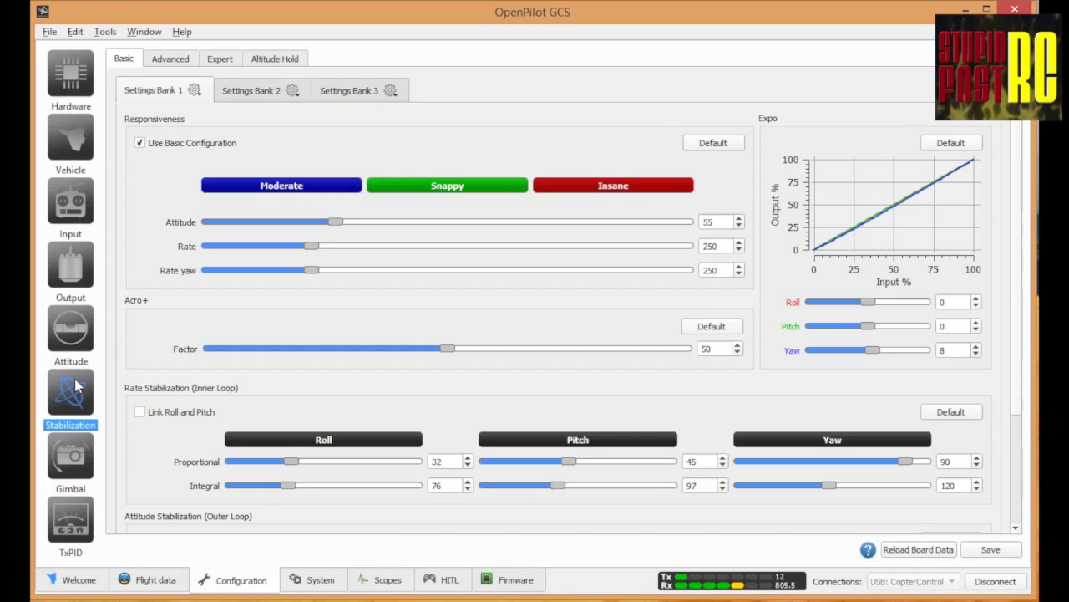
# - Apply the Snappy preset and compare stabilization Settings Banks 2 and 3, ending on Bank 1
pyautogui.click(474, 183)
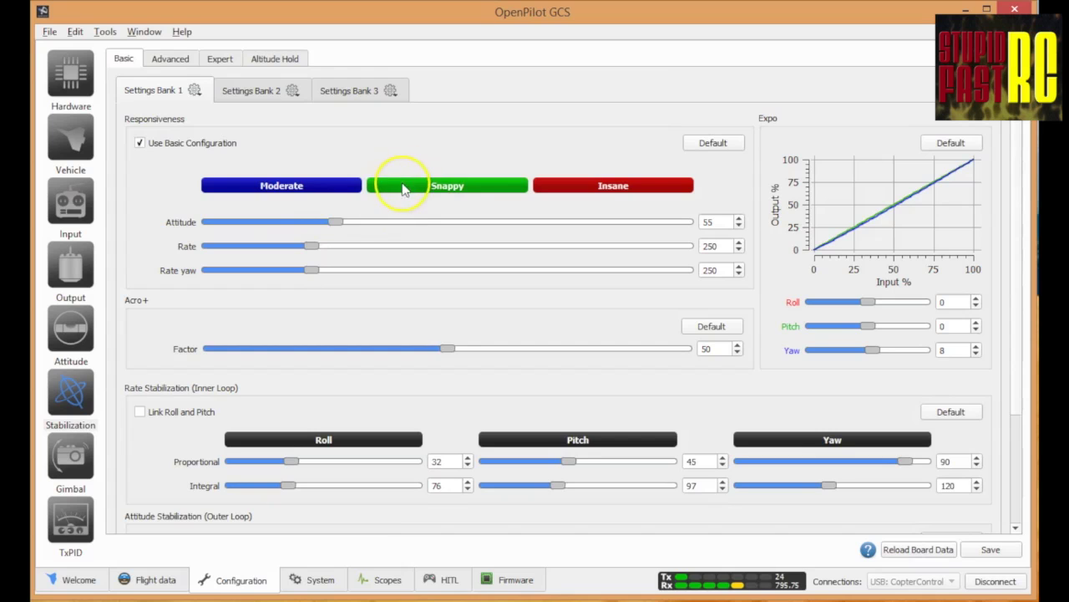
pyautogui.click(274, 90)
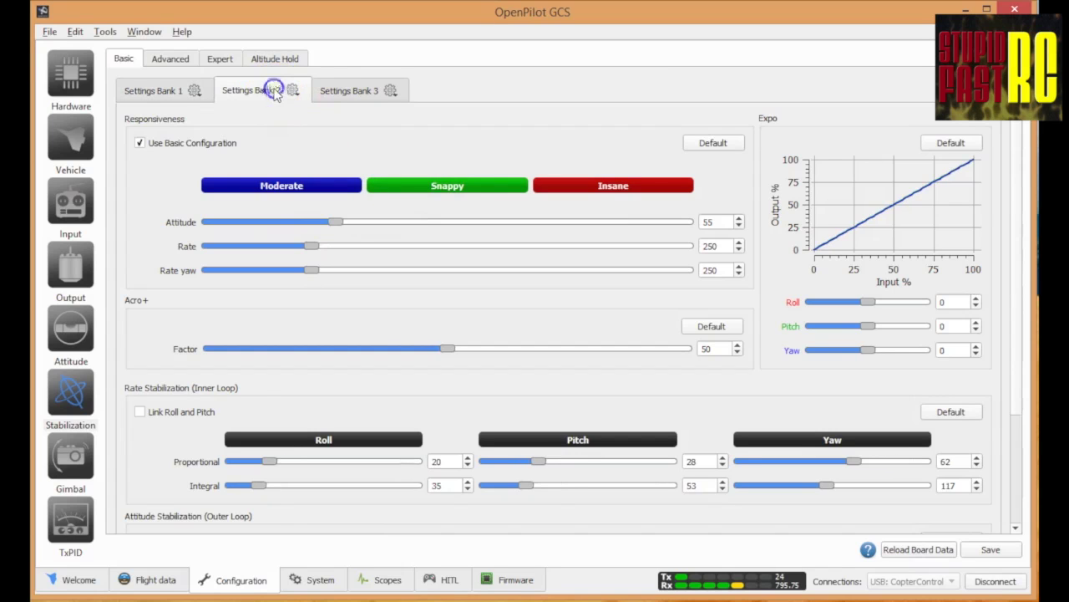
pyautogui.click(339, 89)
pyautogui.click(286, 92)
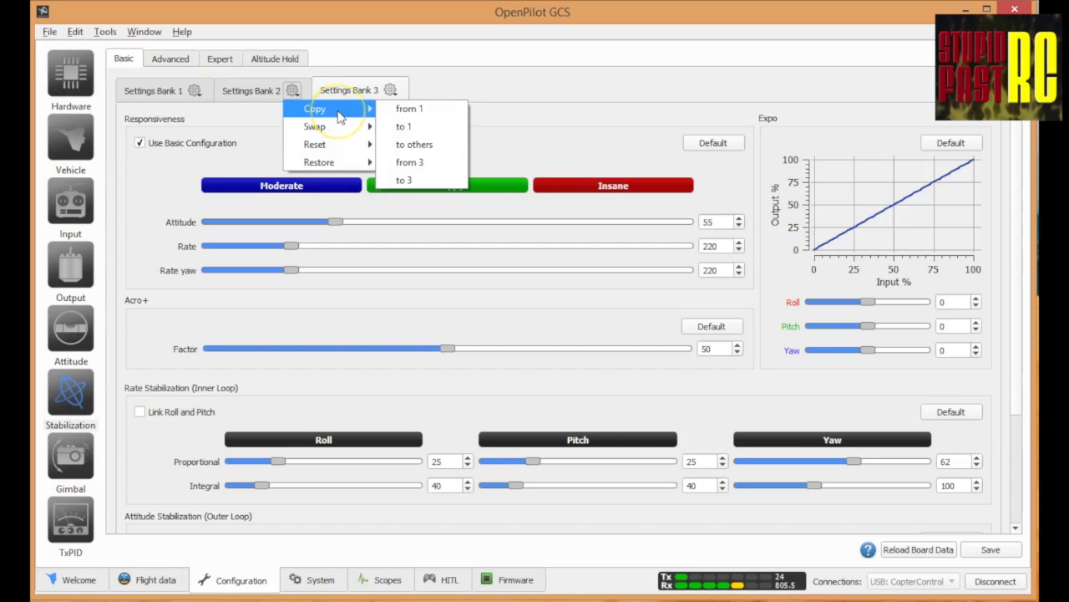
pyautogui.moveTo(334, 127)
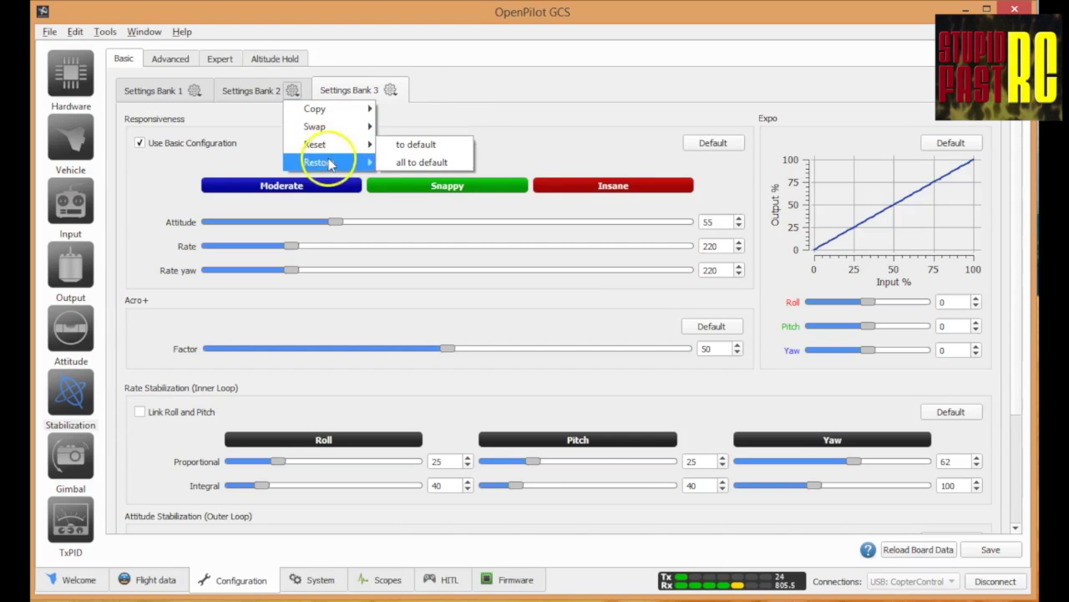
pyautogui.click(260, 94)
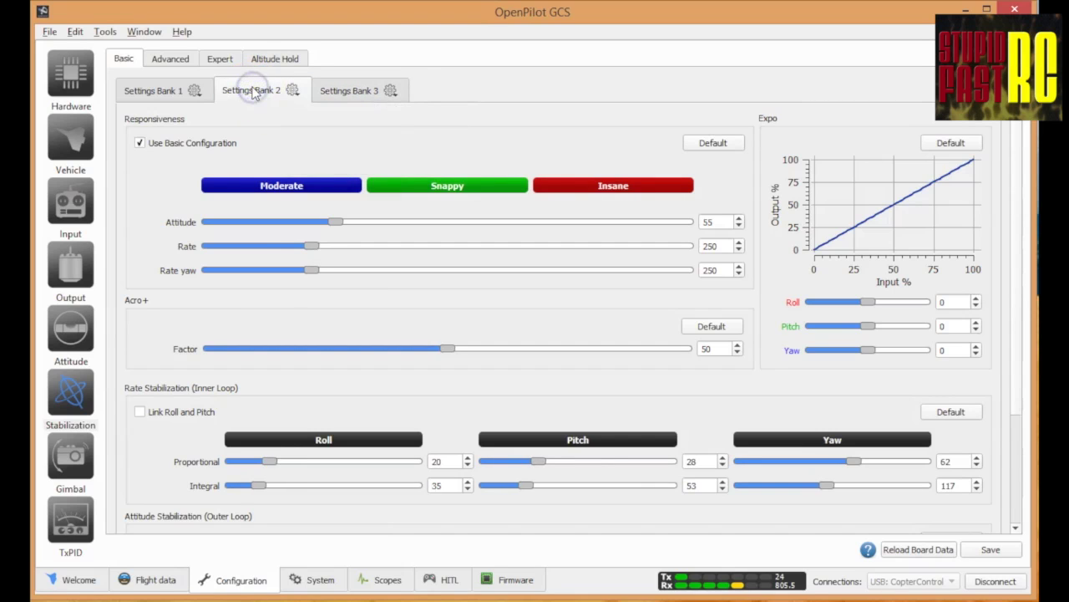
pyautogui.click(339, 95)
pyautogui.click(279, 90)
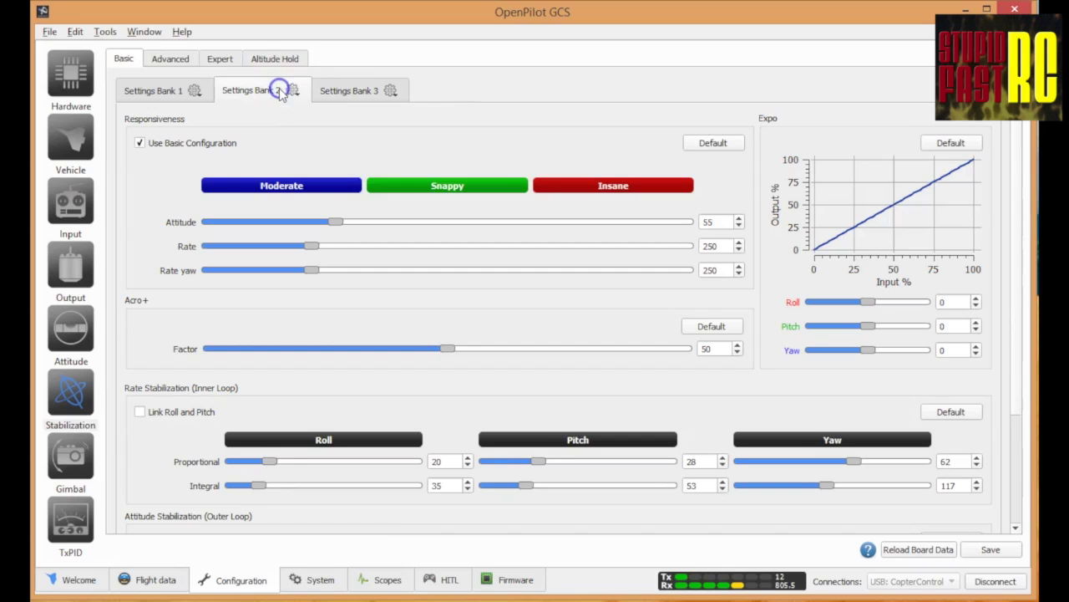
pyautogui.click(343, 90)
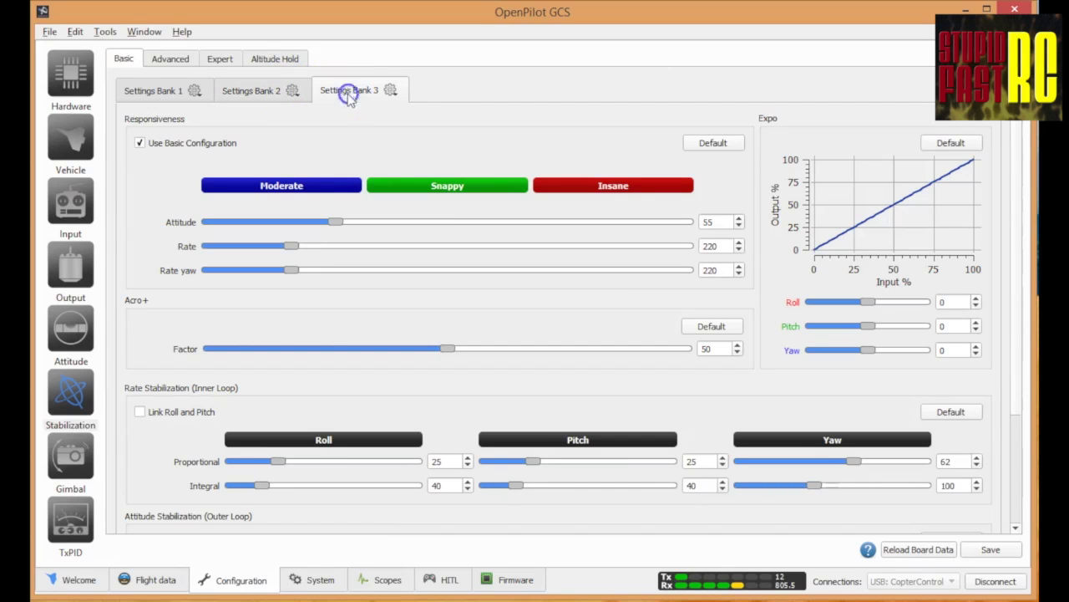
pyautogui.click(272, 94)
pyautogui.click(171, 92)
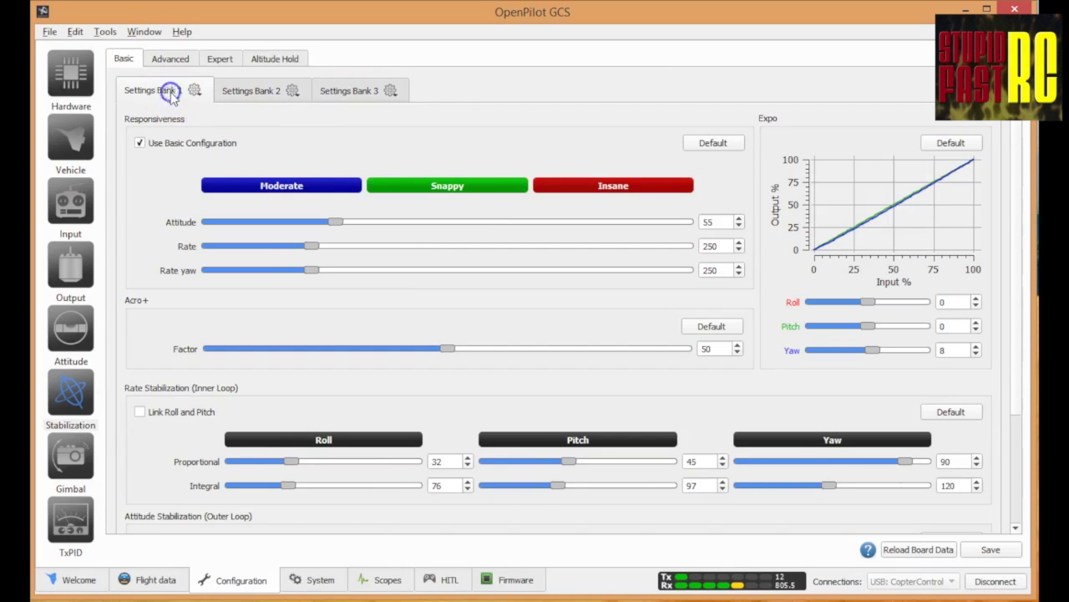
# - Check the Gimbal, TxPID and Output pages, then start the Transmitter Setup Wizard from Input
pyautogui.click(62, 466)
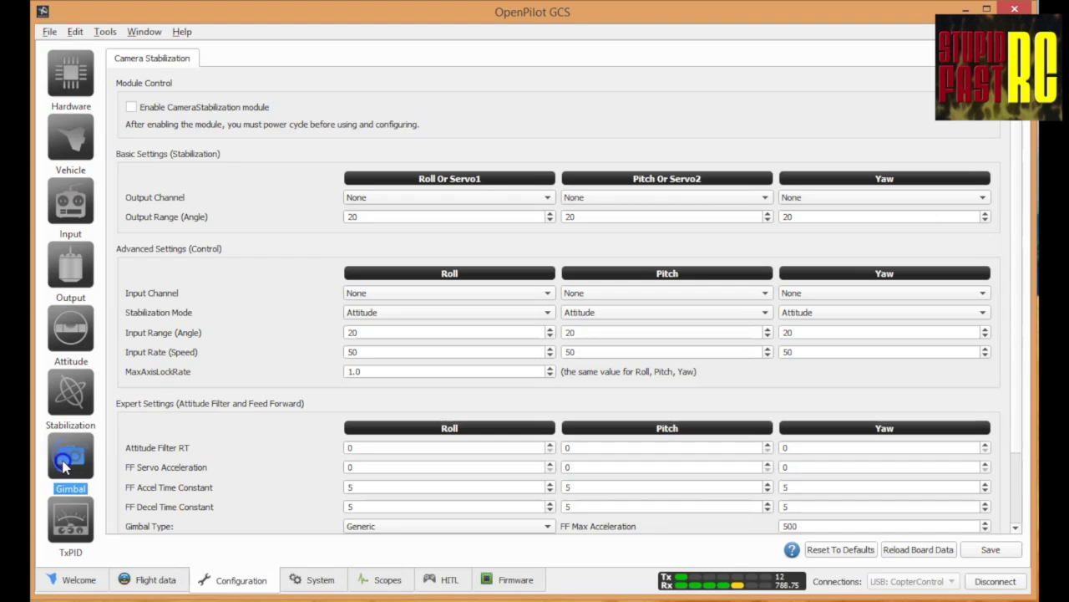
pyautogui.click(63, 513)
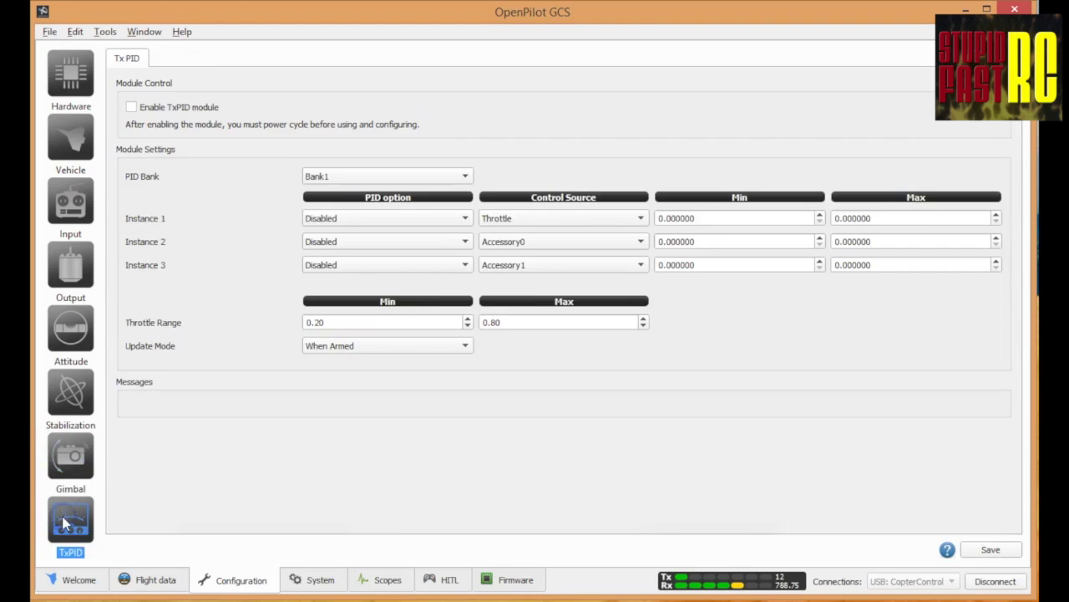
pyautogui.click(72, 269)
pyautogui.click(70, 199)
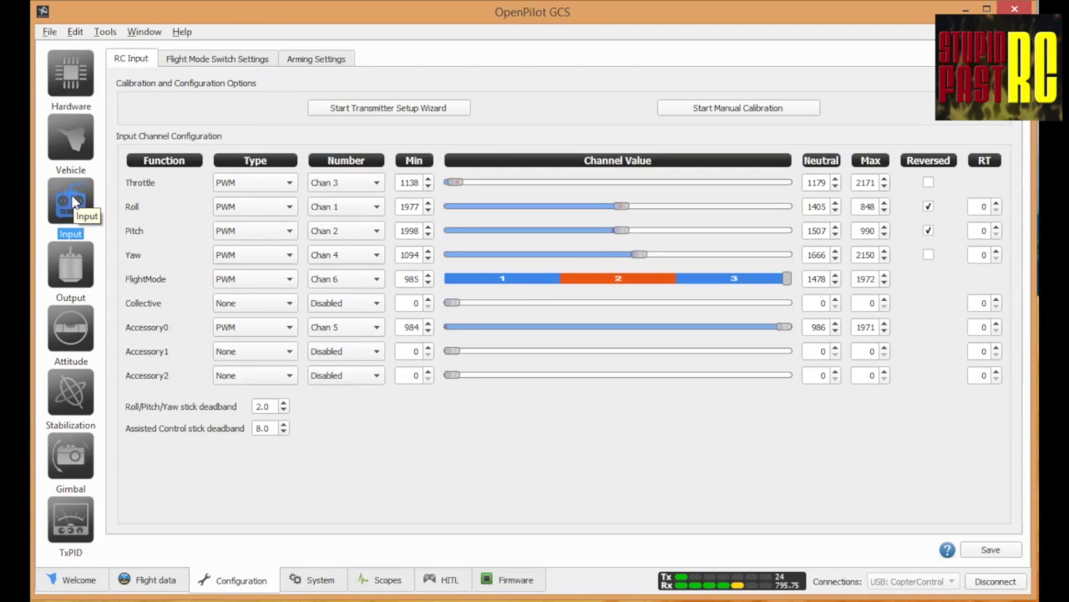
pyautogui.click(389, 108)
pyautogui.click(549, 500)
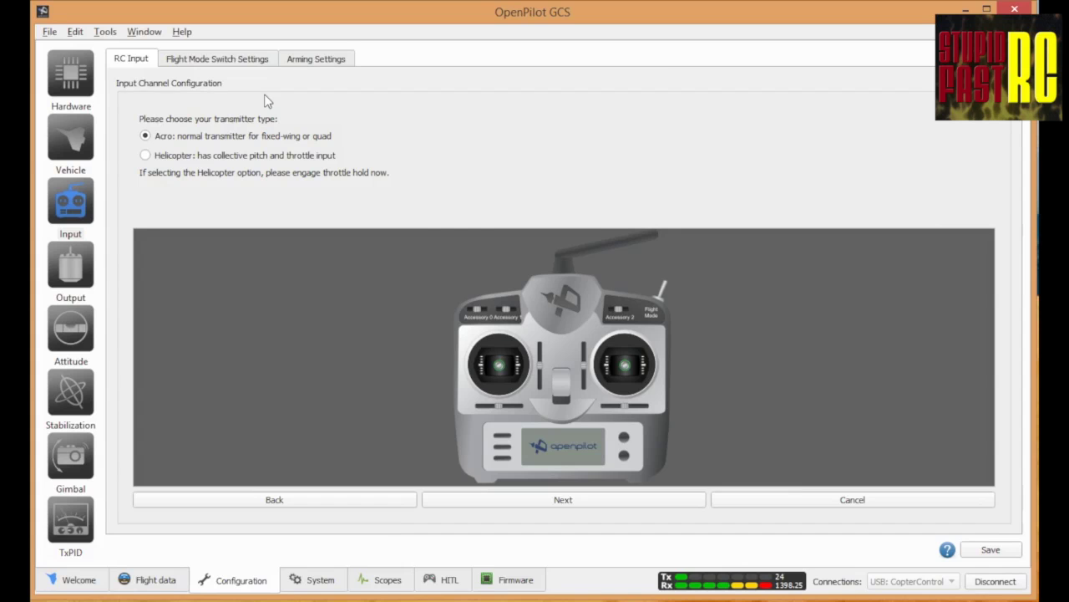
# - Keep the Acro transmitter type, select Mode 1, and begin identifying the sticks
pyautogui.click(616, 500)
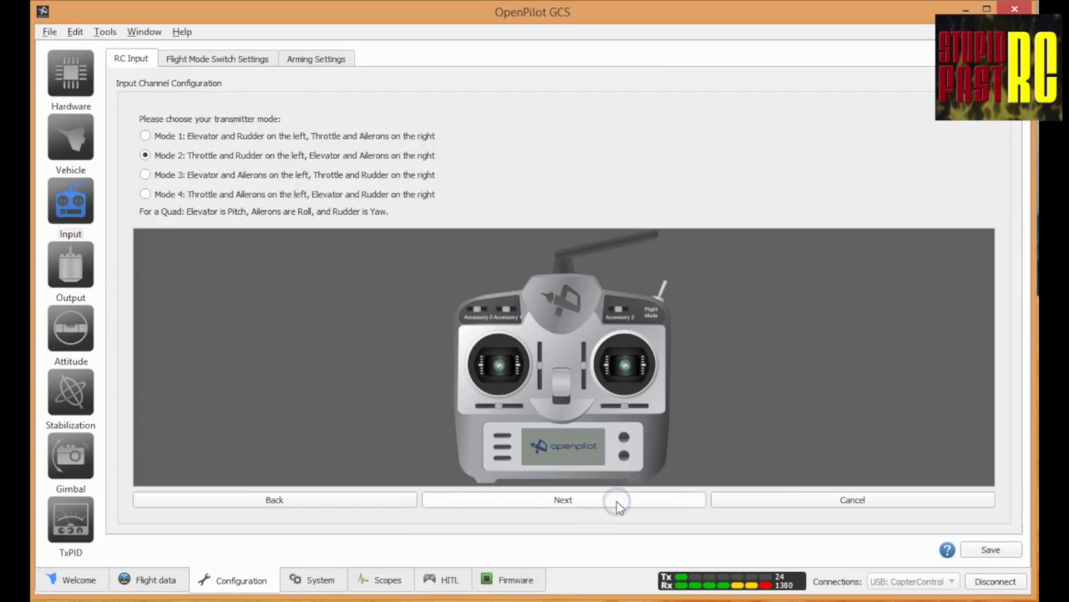
pyautogui.click(145, 136)
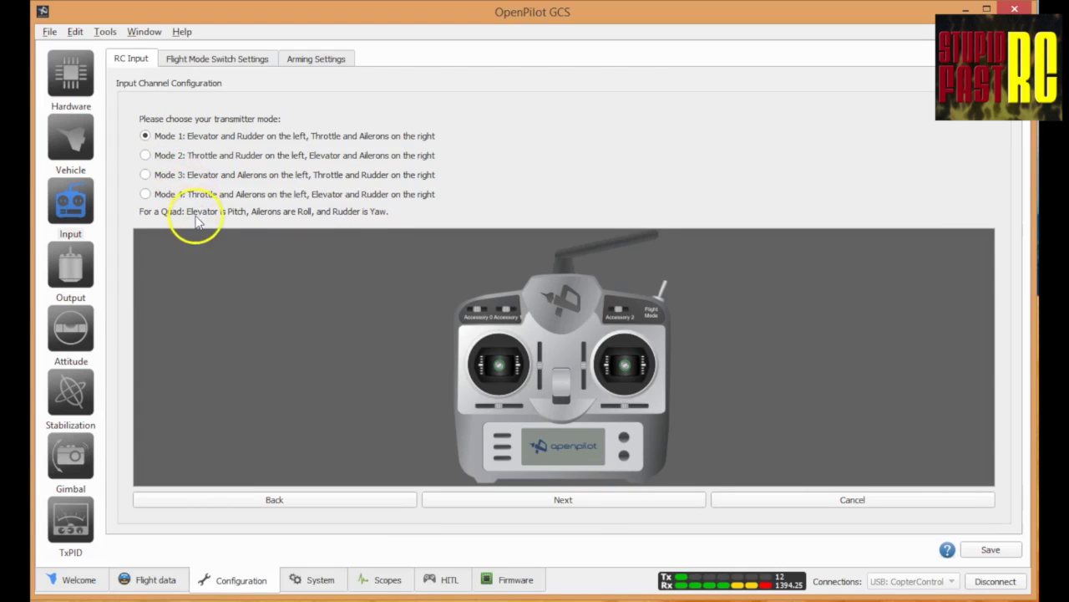
pyautogui.click(563, 499)
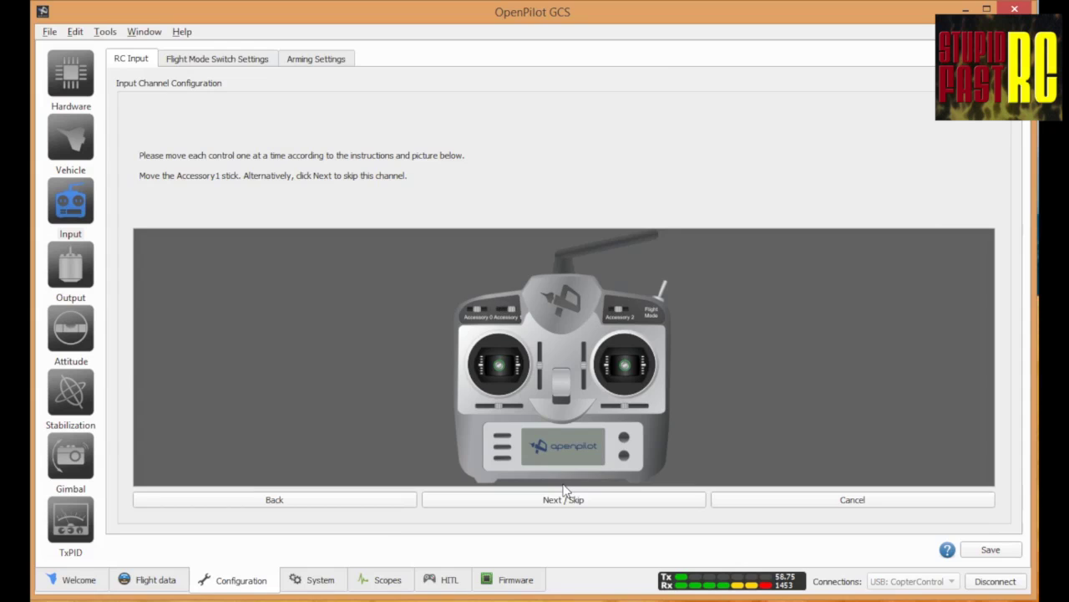
# - Skip the unused Accessory1 and Accessory2 channels to reach the centring step
pyautogui.click(570, 498)
pyautogui.click(569, 500)
pyautogui.click(569, 499)
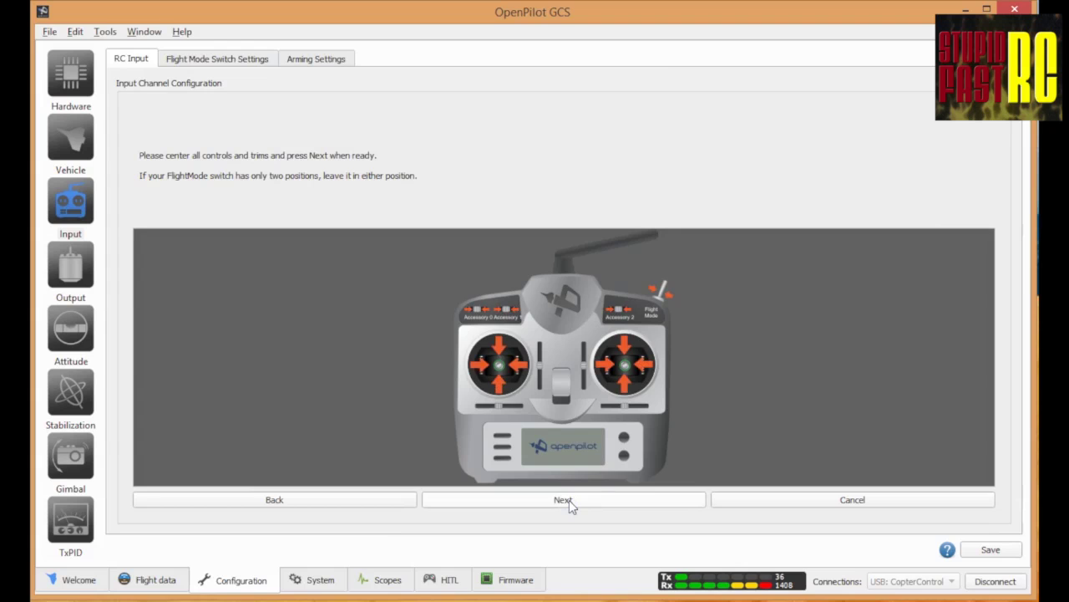
# - Confirm the centred sticks and trims and proceed to the maximum-extents step
pyautogui.click(565, 501)
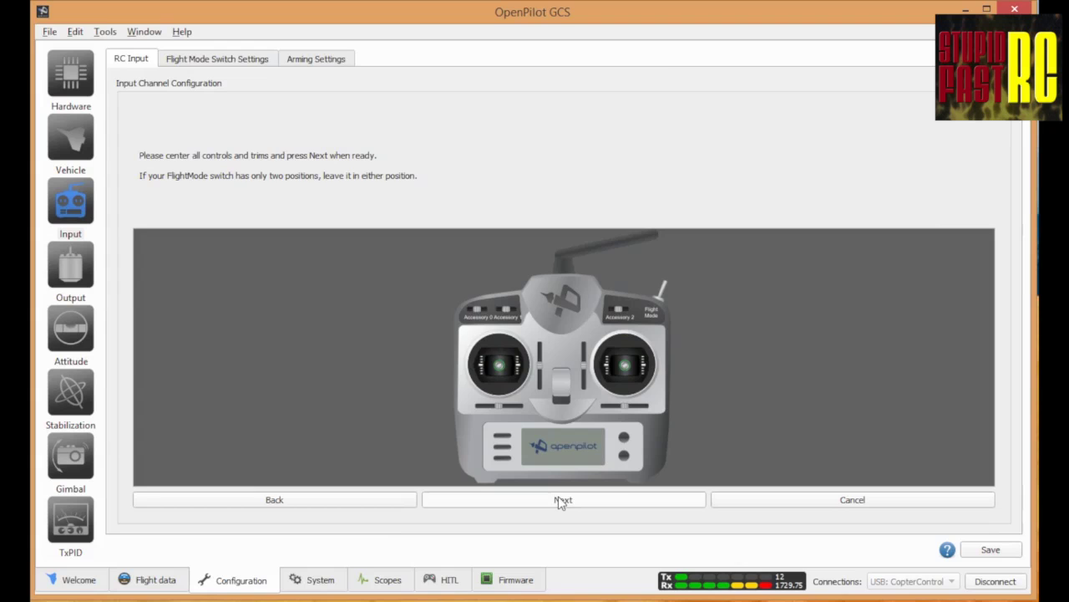
pyautogui.click(562, 500)
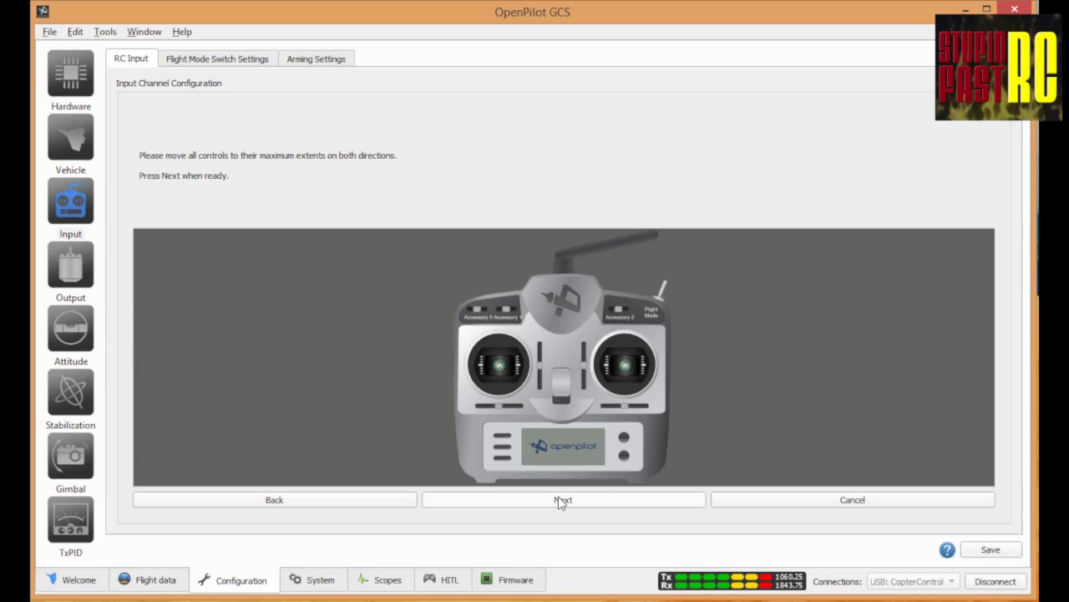
# - Finish the extents step and toggle the Roll, Pitch and Yaw inverted checkboxes against the sticks
pyautogui.click(561, 501)
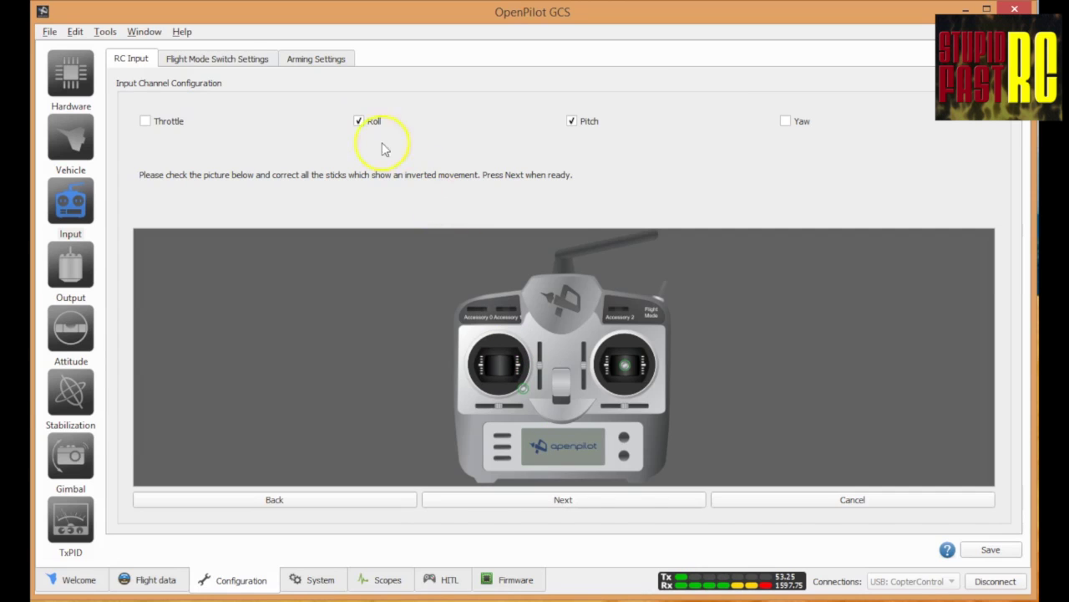
pyautogui.click(361, 121)
pyautogui.click(360, 121)
pyautogui.click(572, 121)
pyautogui.click(786, 122)
pyautogui.click(787, 122)
pyautogui.click(786, 122)
pyautogui.click(573, 122)
# - Leave Roll and Pitch marked inverted with Yaw unmarked, then step back to maximum extents
pyautogui.click(360, 122)
pyautogui.click(360, 122)
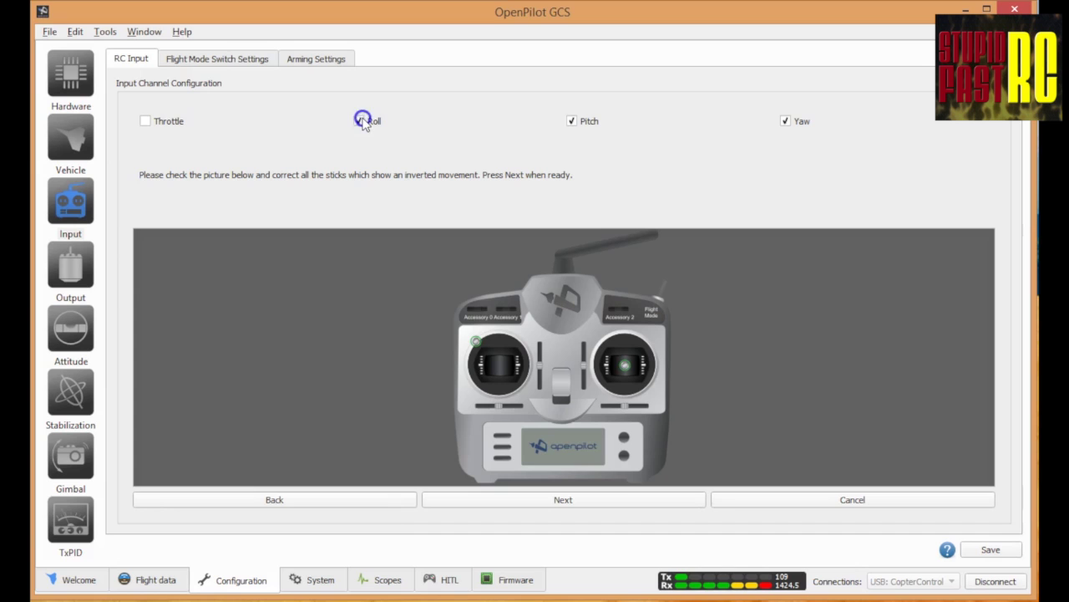
pyautogui.click(573, 122)
pyautogui.click(572, 122)
pyautogui.click(787, 121)
pyautogui.click(787, 122)
pyautogui.click(787, 122)
pyautogui.click(573, 122)
pyautogui.click(572, 122)
pyautogui.click(253, 506)
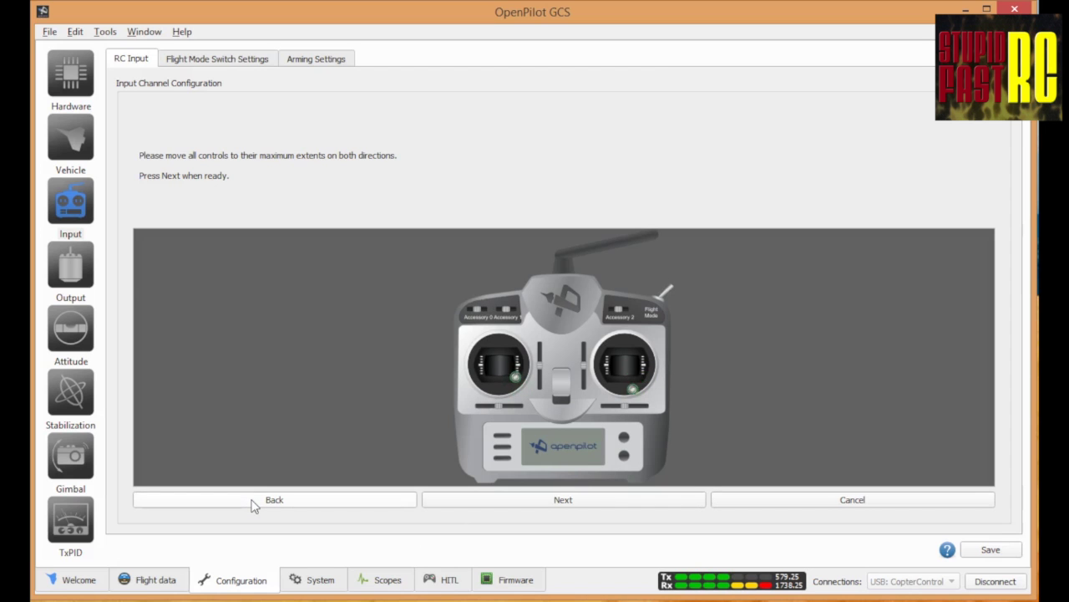
# - Go back two wizard pages to redo the stick identification, then finish the transmitter wizard
pyautogui.click(253, 505)
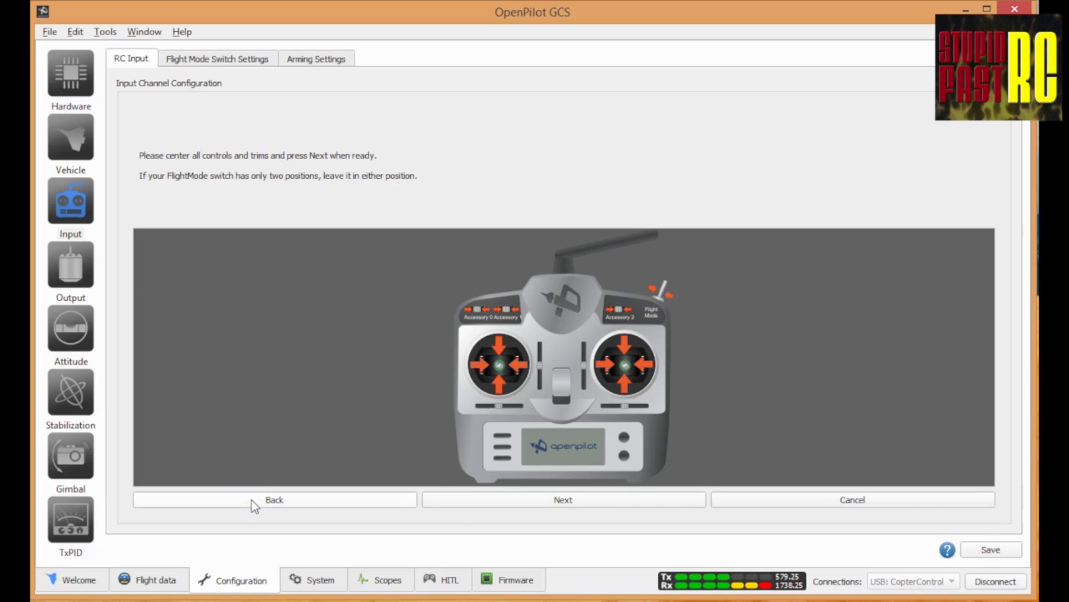
pyautogui.click(252, 503)
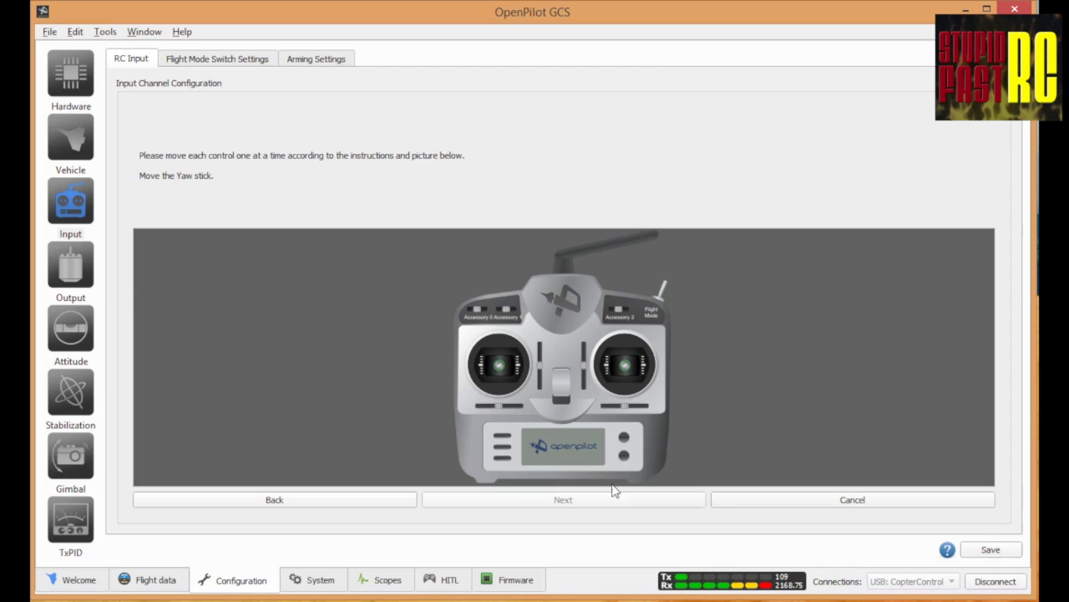
pyautogui.click(589, 497)
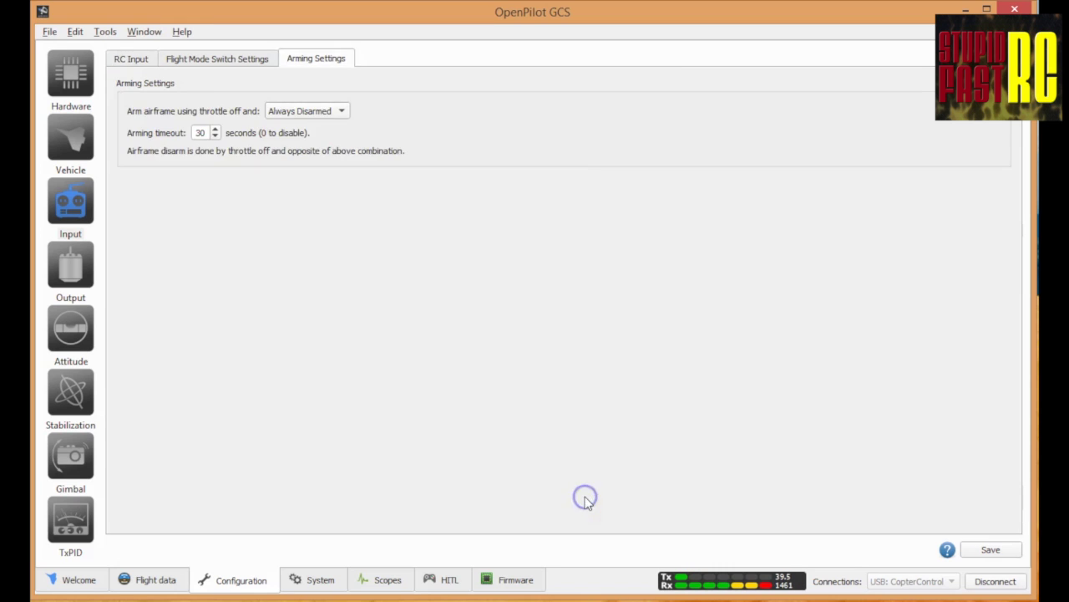
# - Change arming from Always Disarmed to Always Armed and save it to the board
pyautogui.click(988, 553)
pyautogui.click(990, 555)
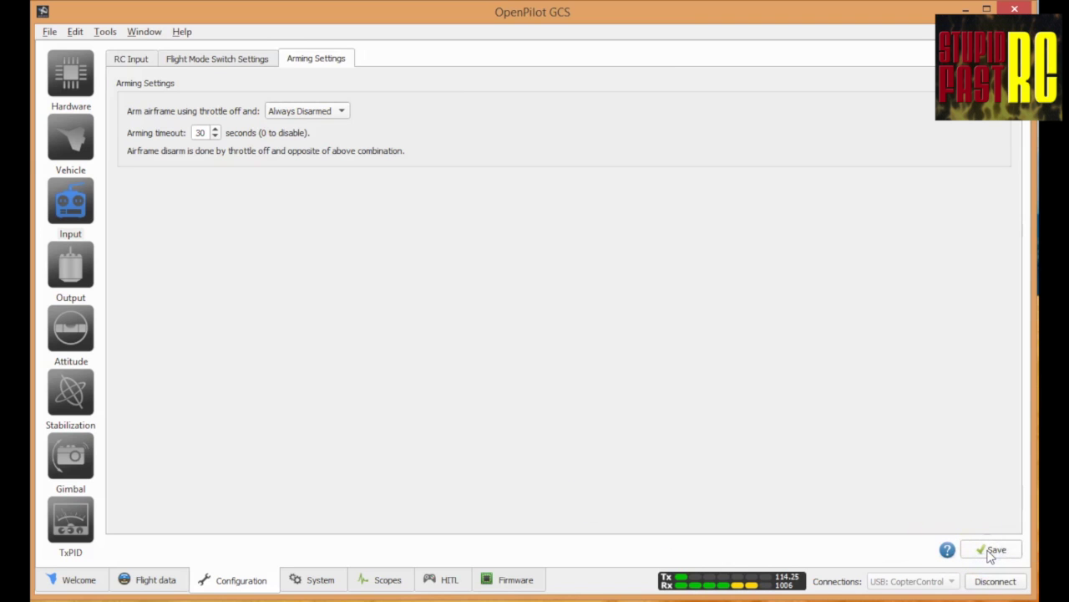
pyautogui.click(303, 112)
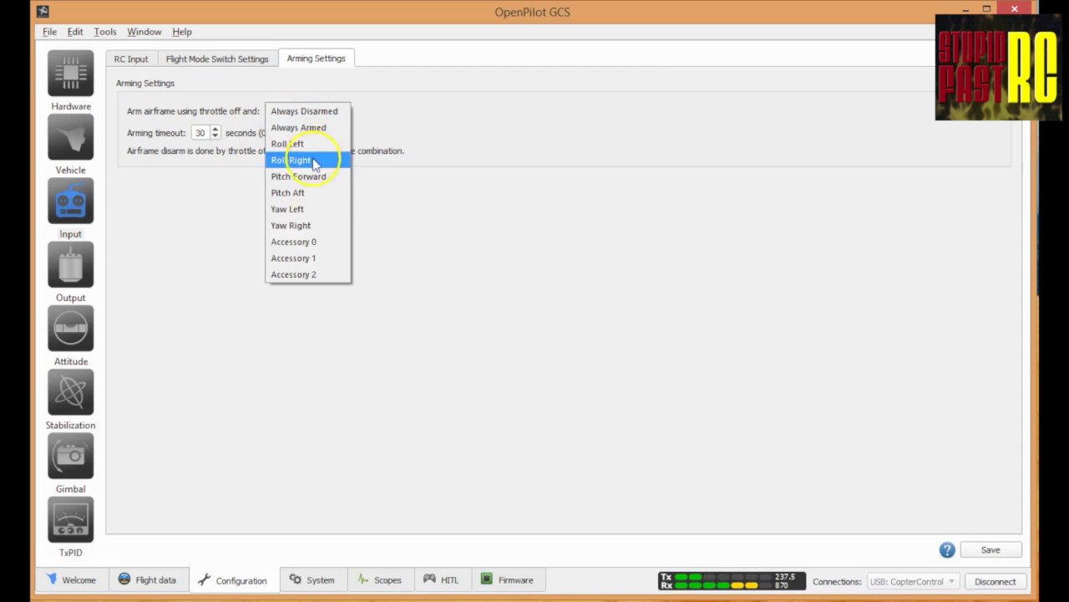
pyautogui.click(303, 128)
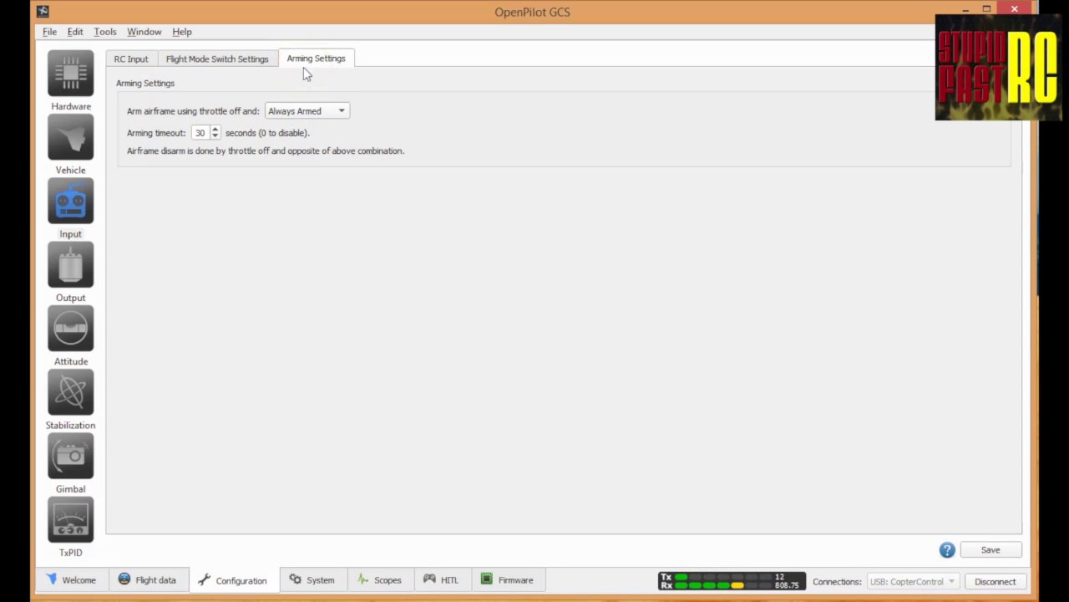
pyautogui.click(991, 551)
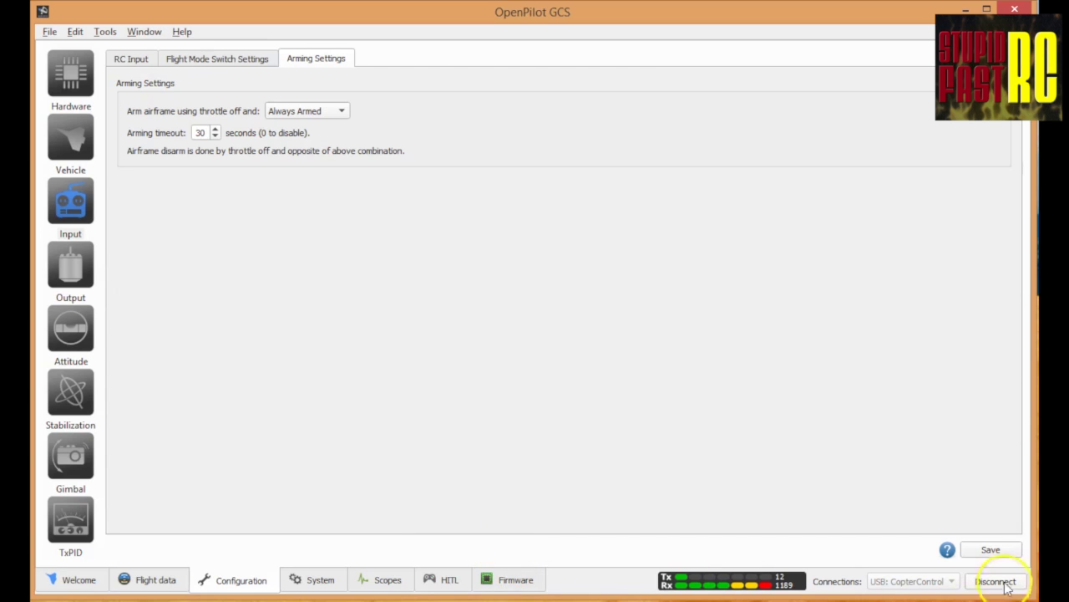
pyautogui.click(999, 552)
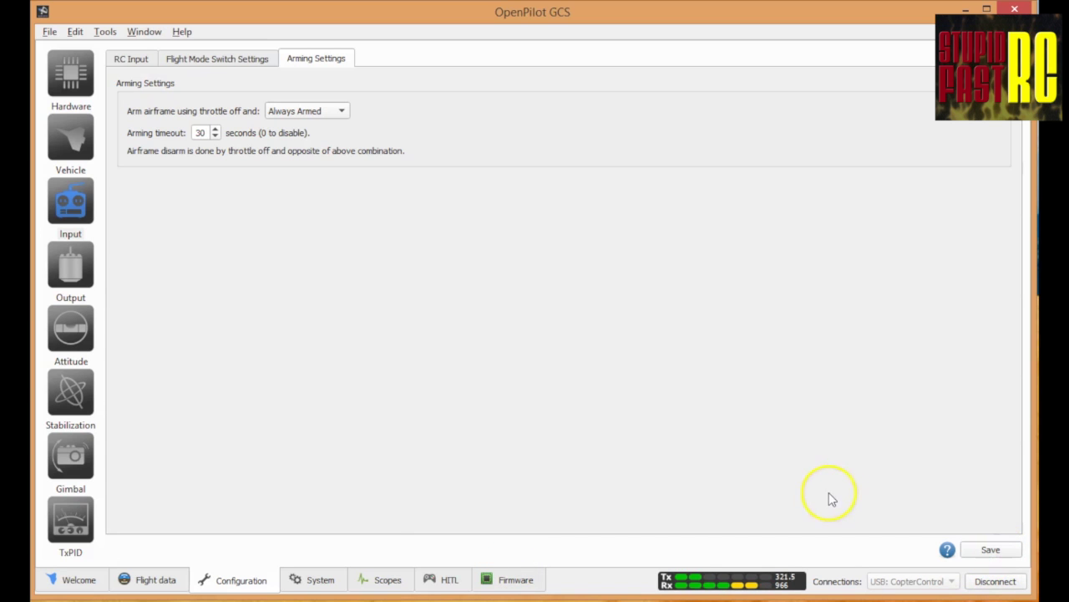